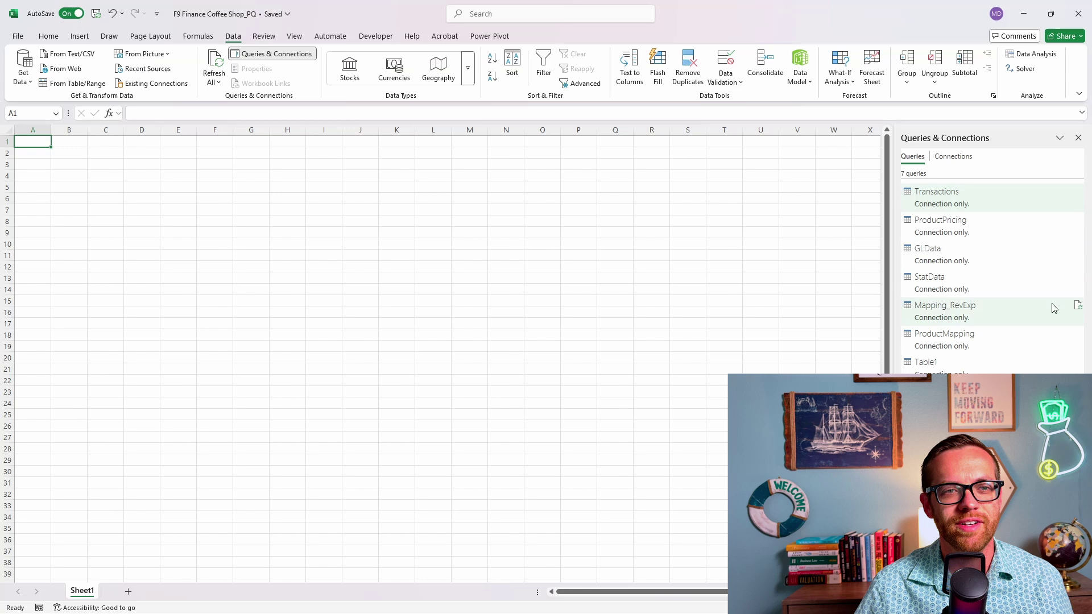
- Enter headers Start and End in A1:B1 with dates 1/1/2023 and 12/31/2023 below
mouse_move(933, 292)
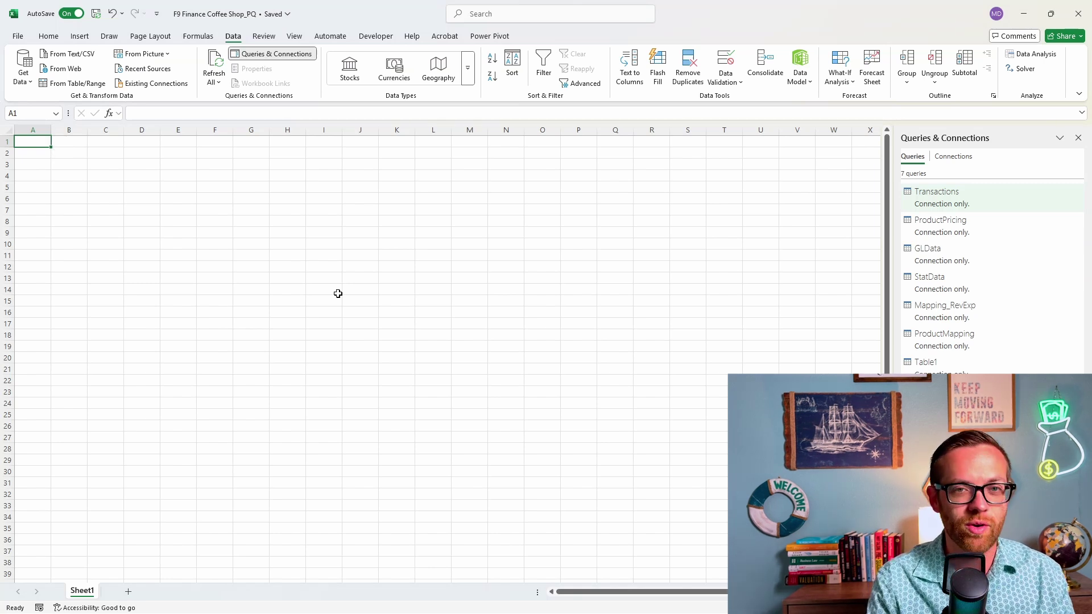
text(Start)
key(Tab)
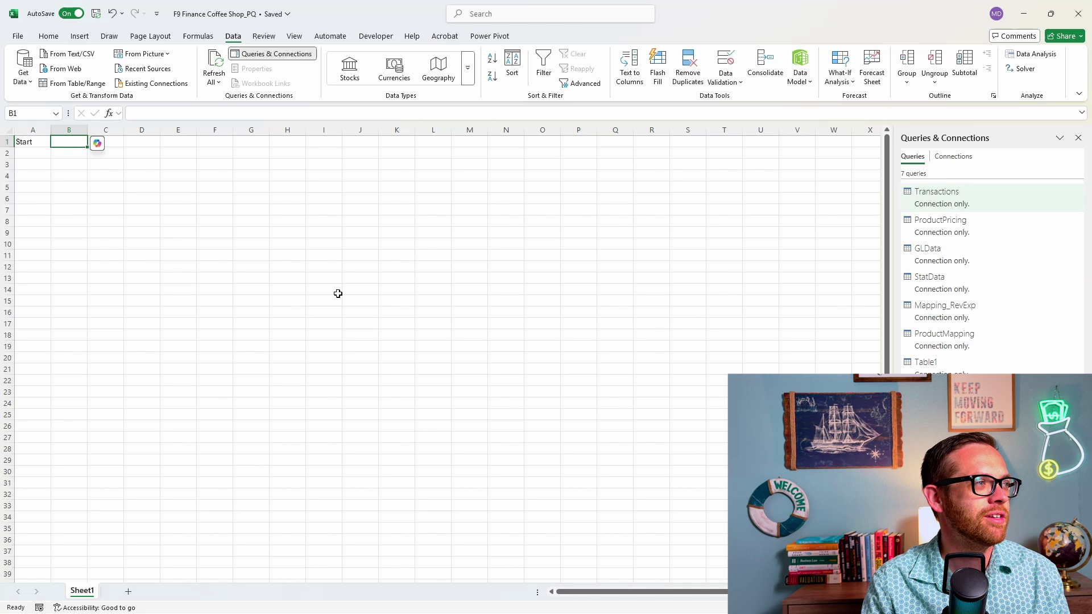
text(End)
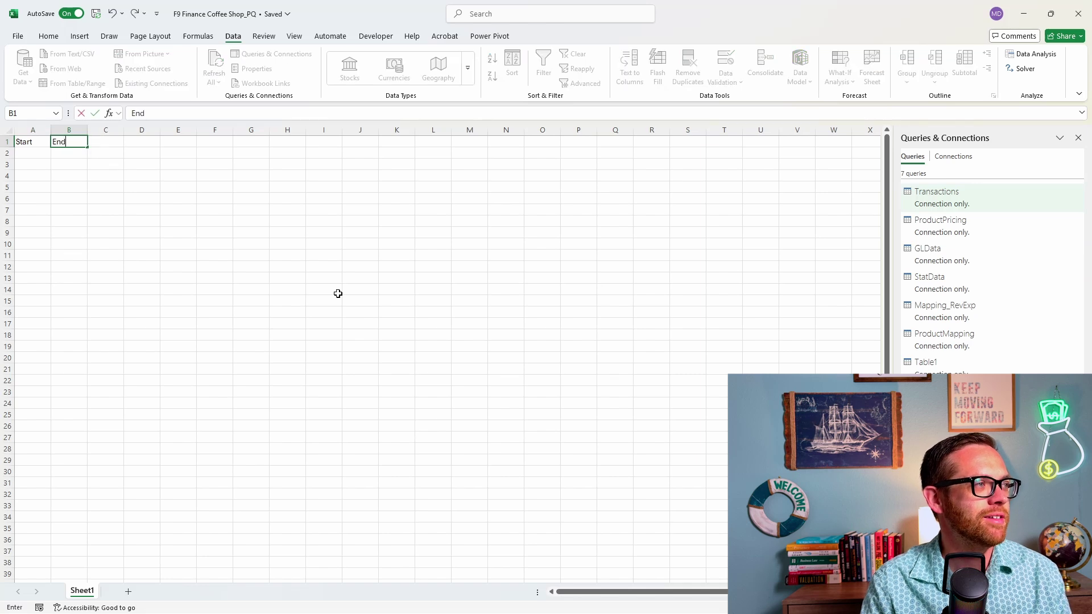
key(Return)
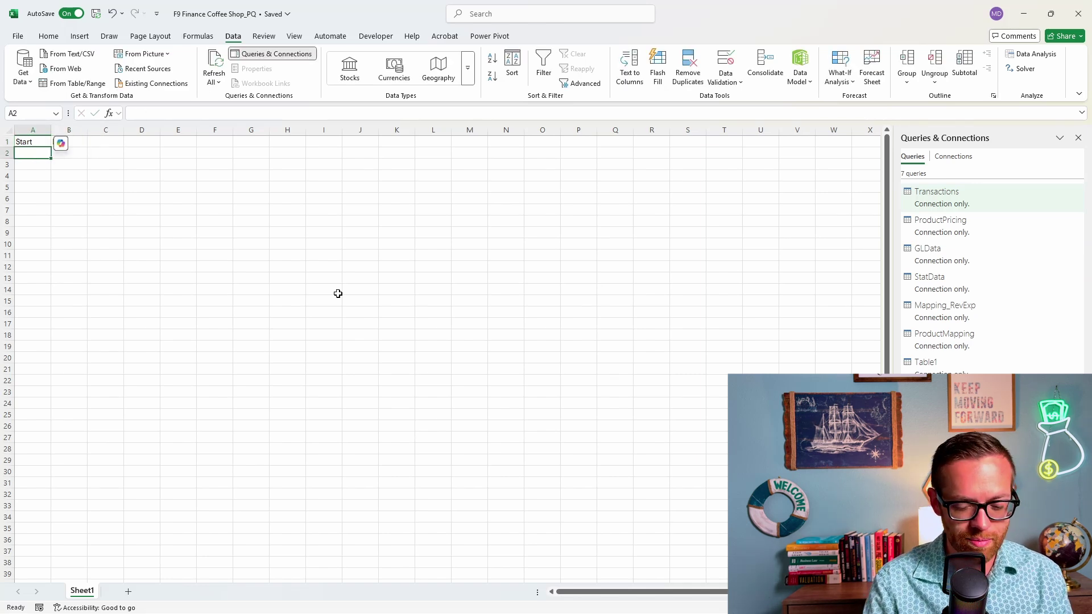
text(1/)
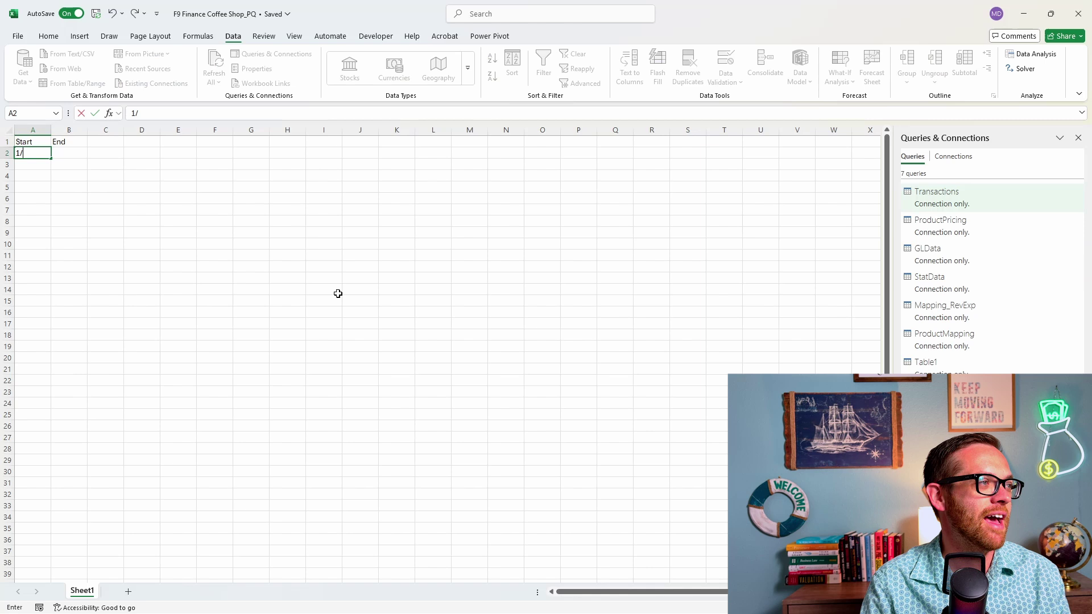
text(1/2023)
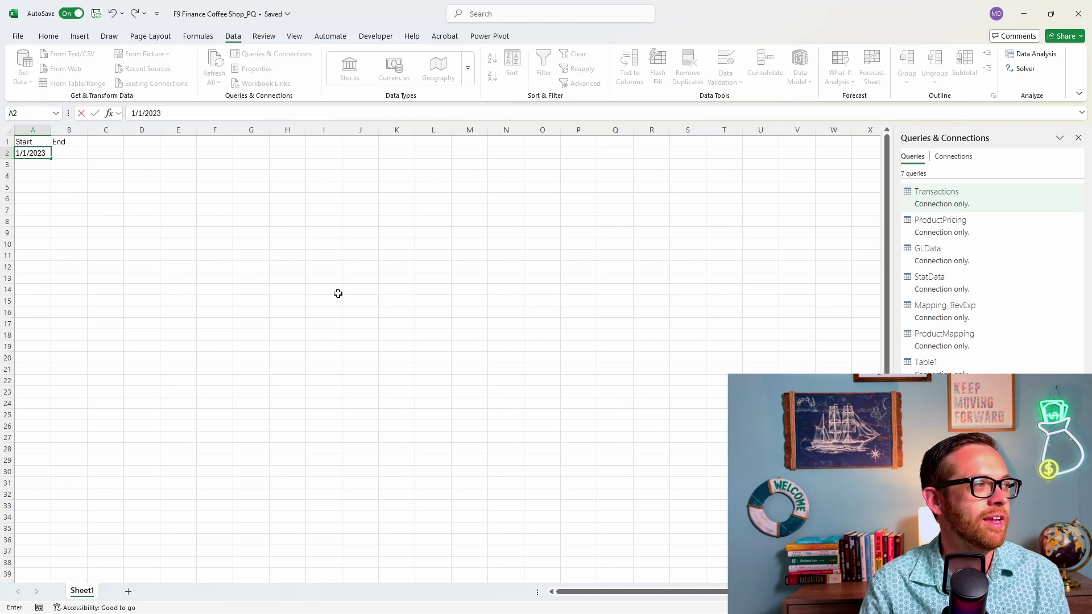
key(Tab)
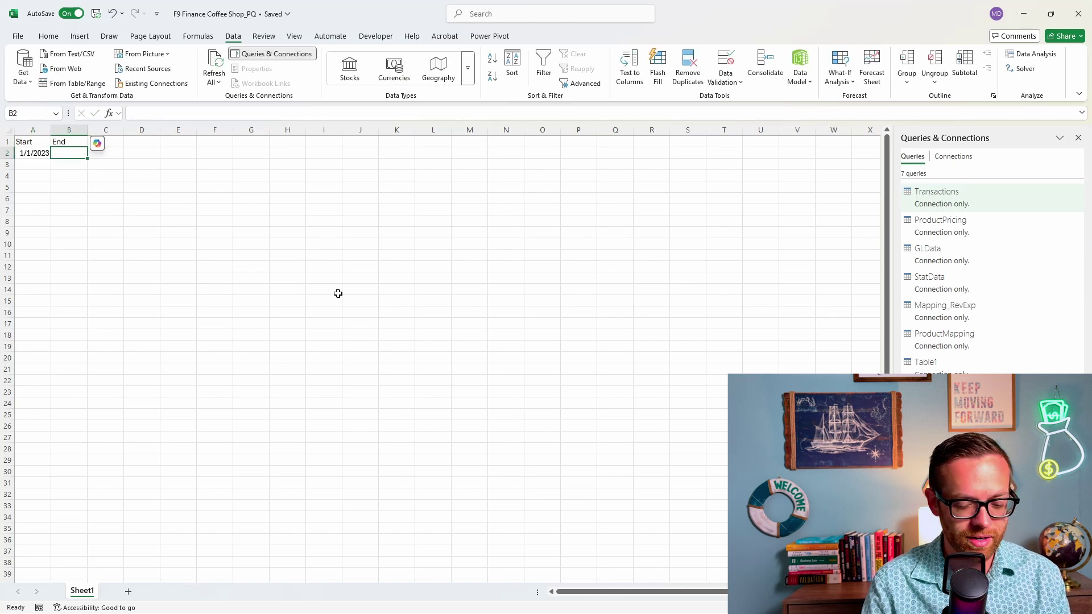
text(12/31/2023)
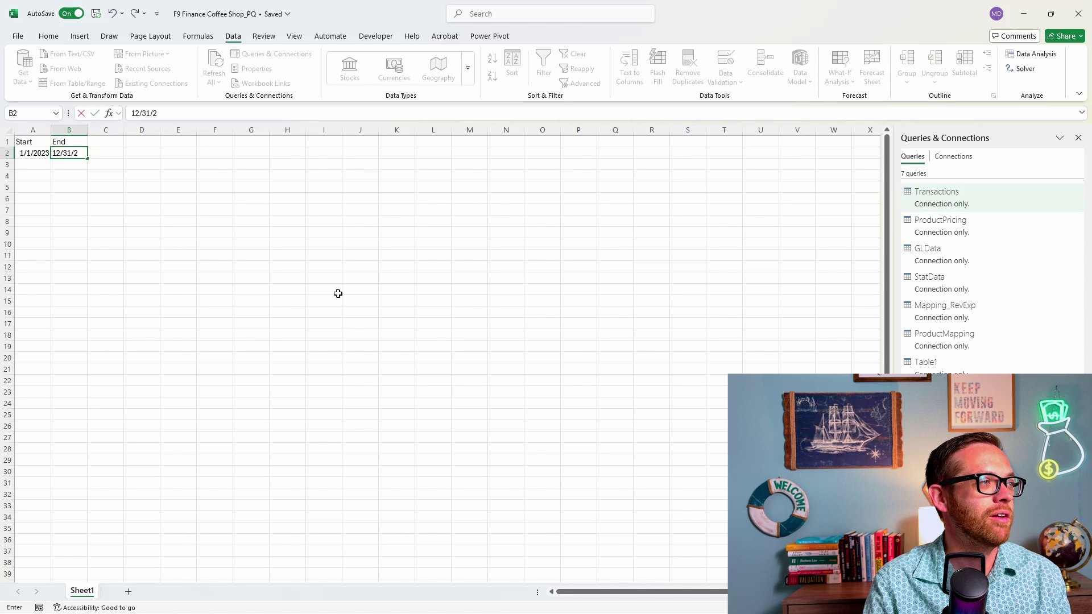
key(Return)
- Convert the Start/End range A1:B2 into a table with headers
key(Up)
key(Up)
key(shift+Right)
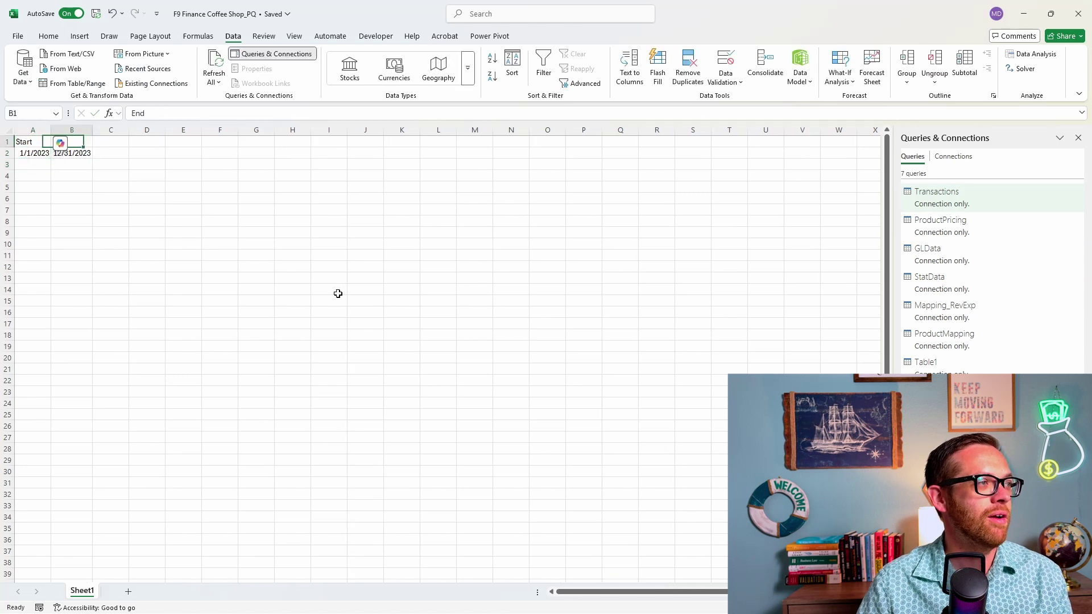
key(shift+Left)
key(shift+Right)
key(shift+Down)
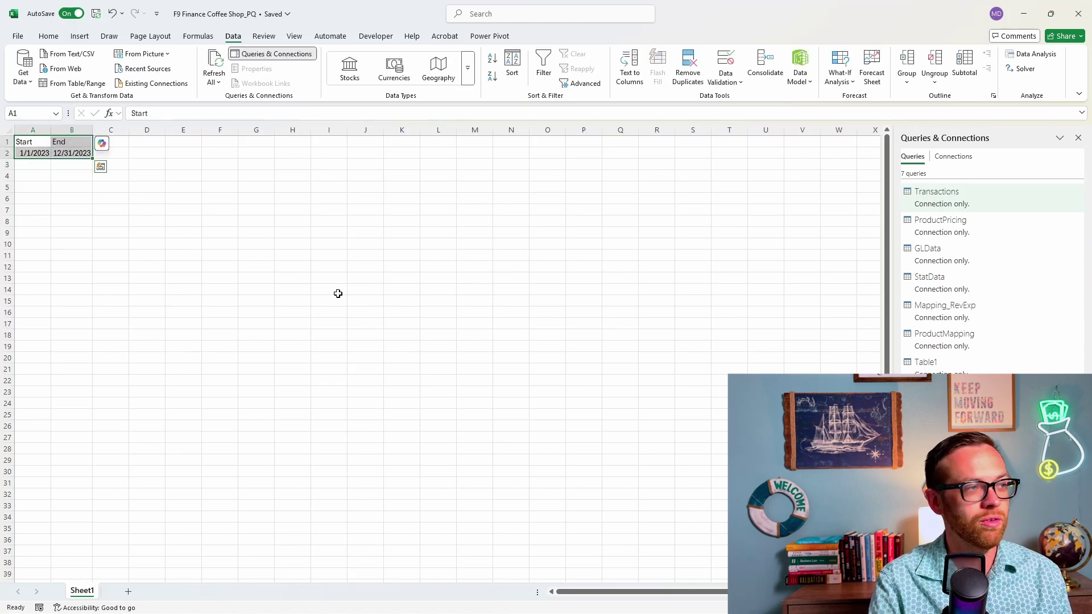
key(ctrl+t)
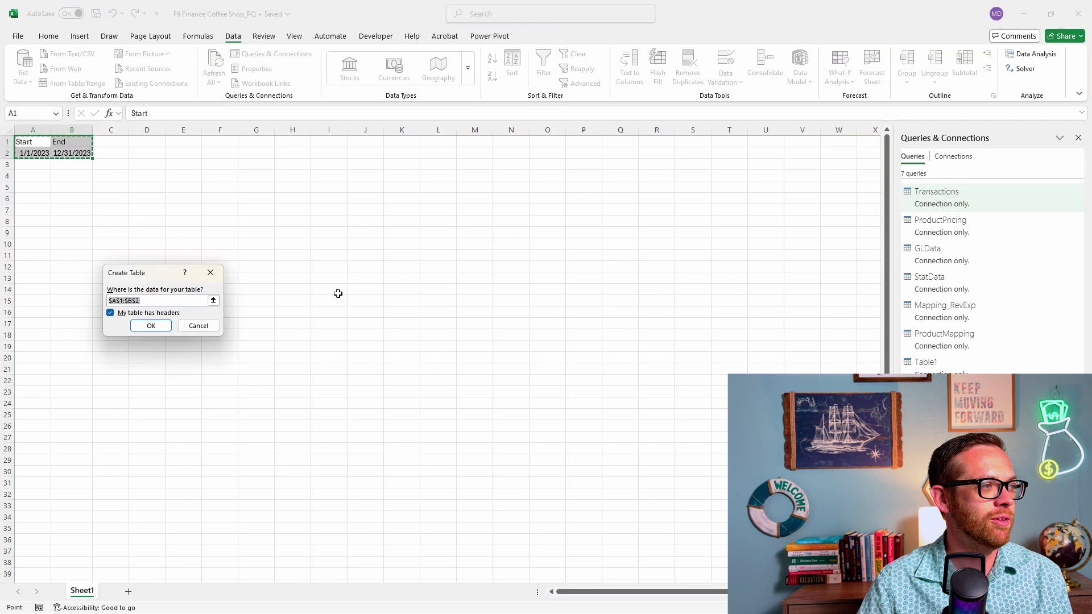
key(Return)
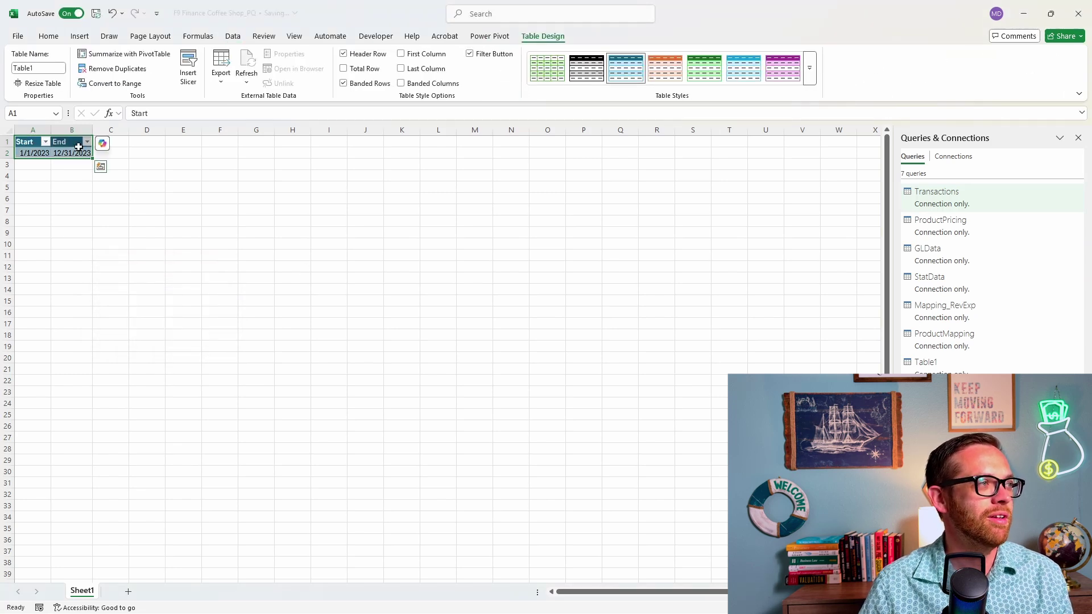
- Rename the new table TblDateControl
click(40, 66)
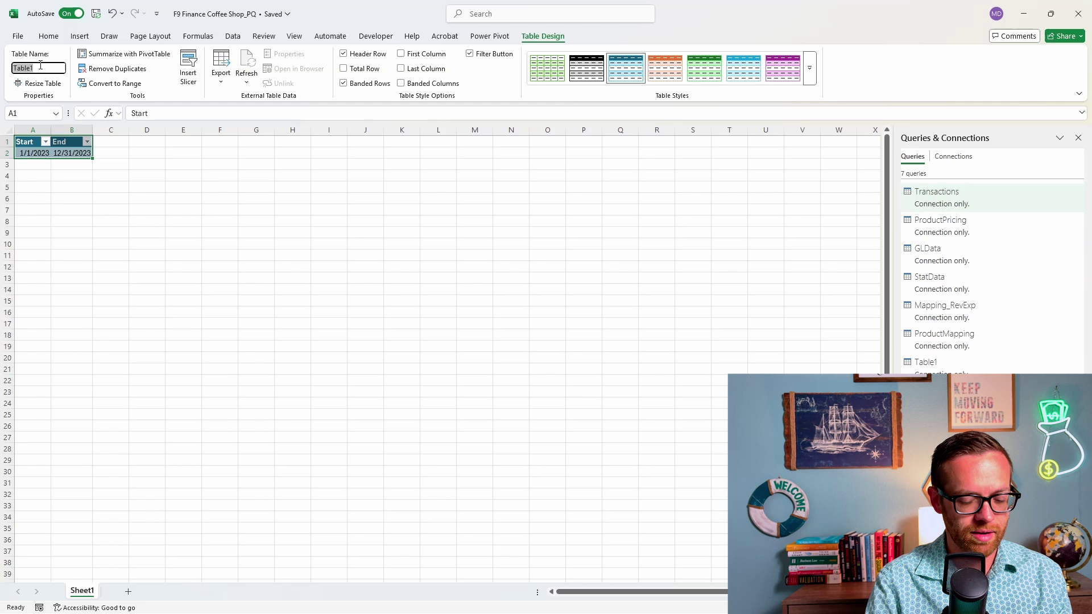
text(TblDate)
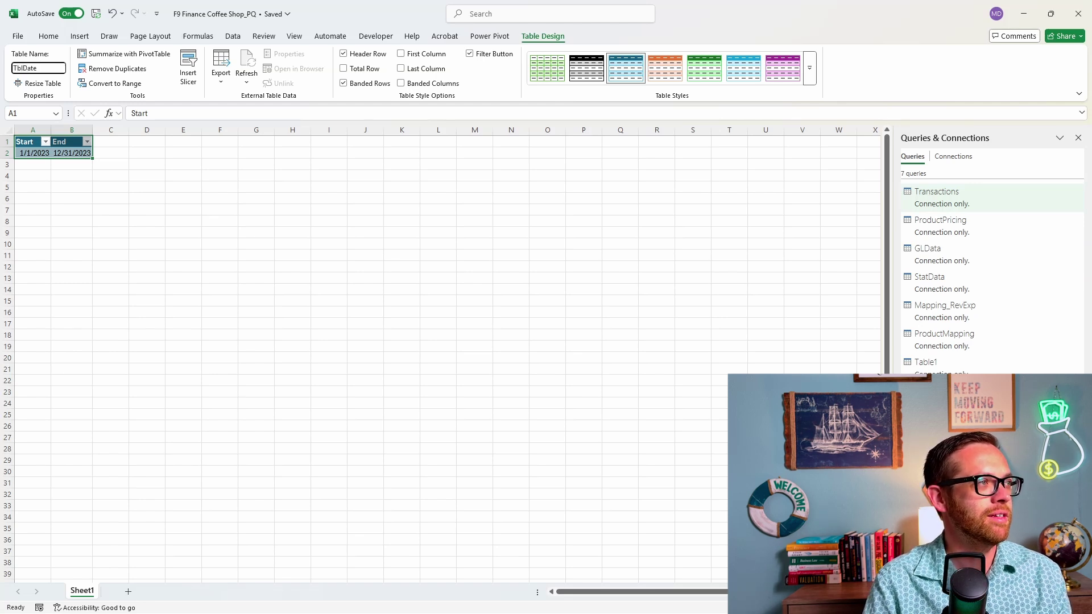
text(Control)
key(Return)
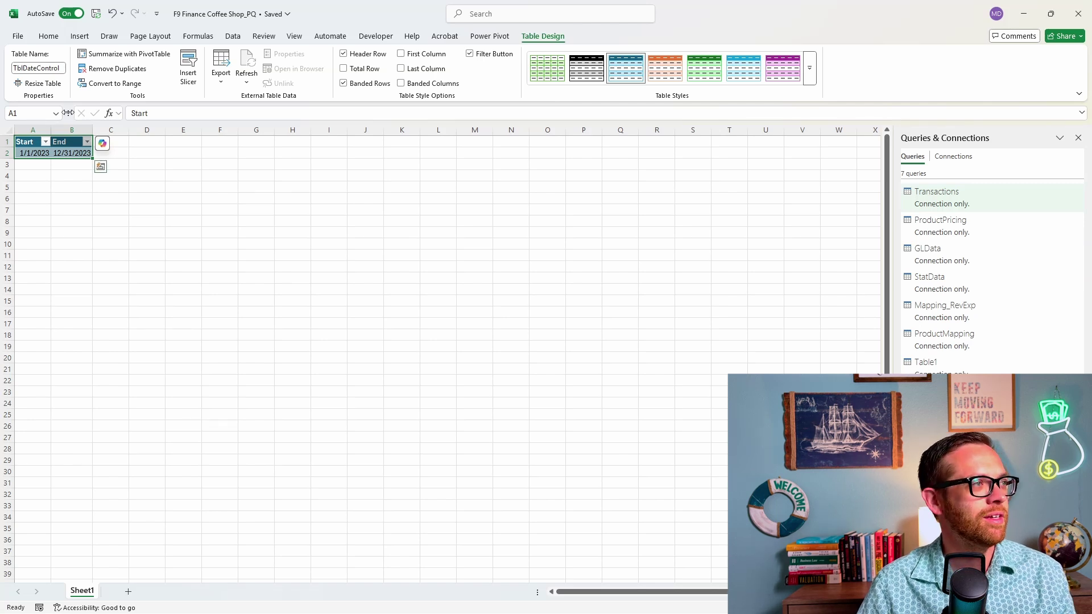
- Load TblDateControl into a maximized Power Query Editor via From Table/Range and start a Custom Column
click(232, 36)
click(25, 87)
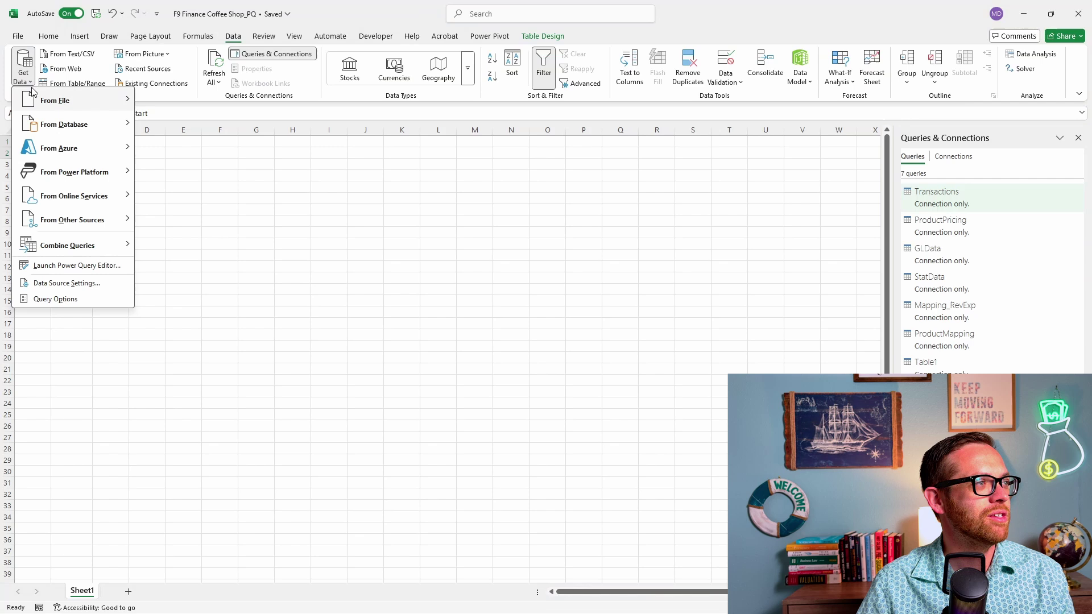
click(72, 85)
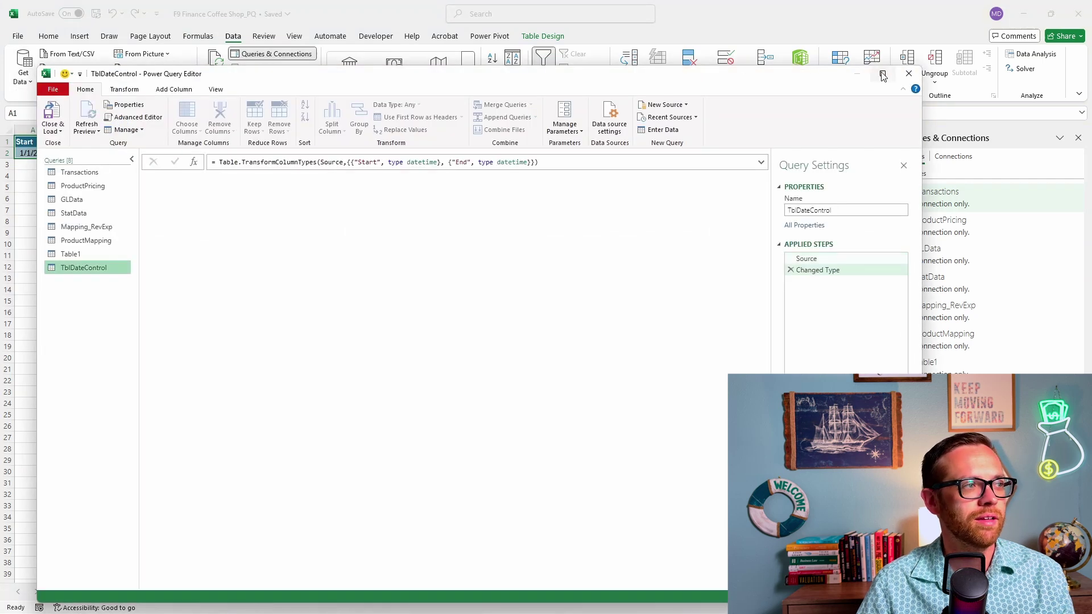
click(883, 75)
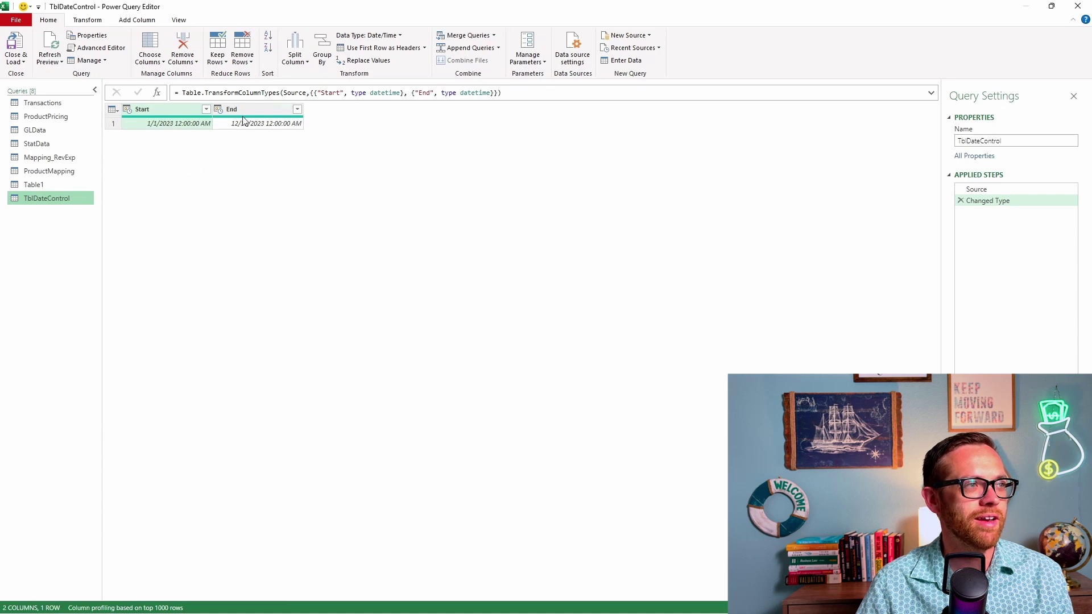
click(136, 20)
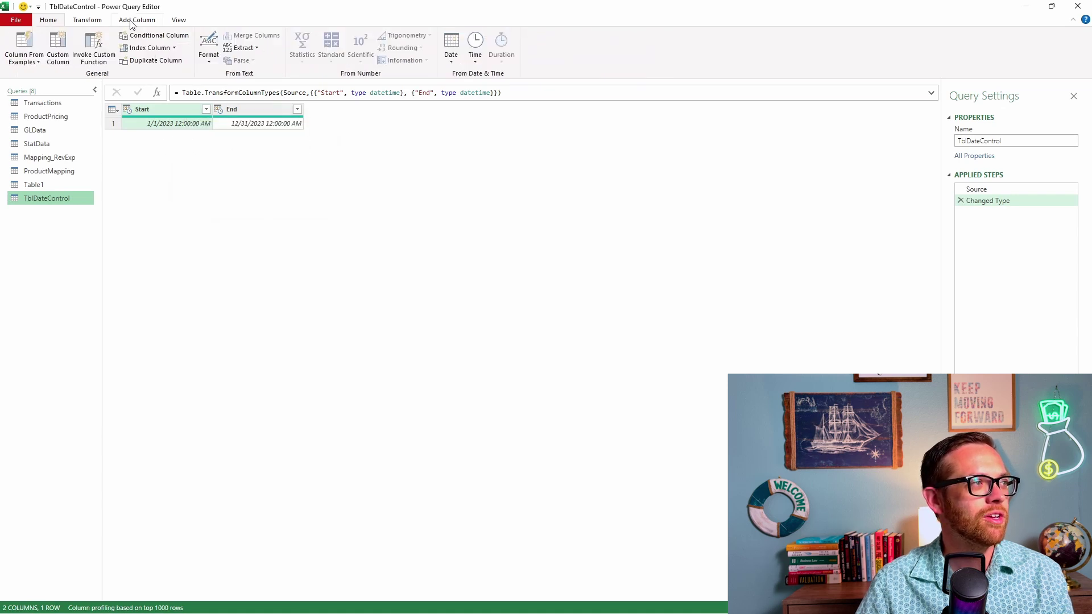
click(57, 54)
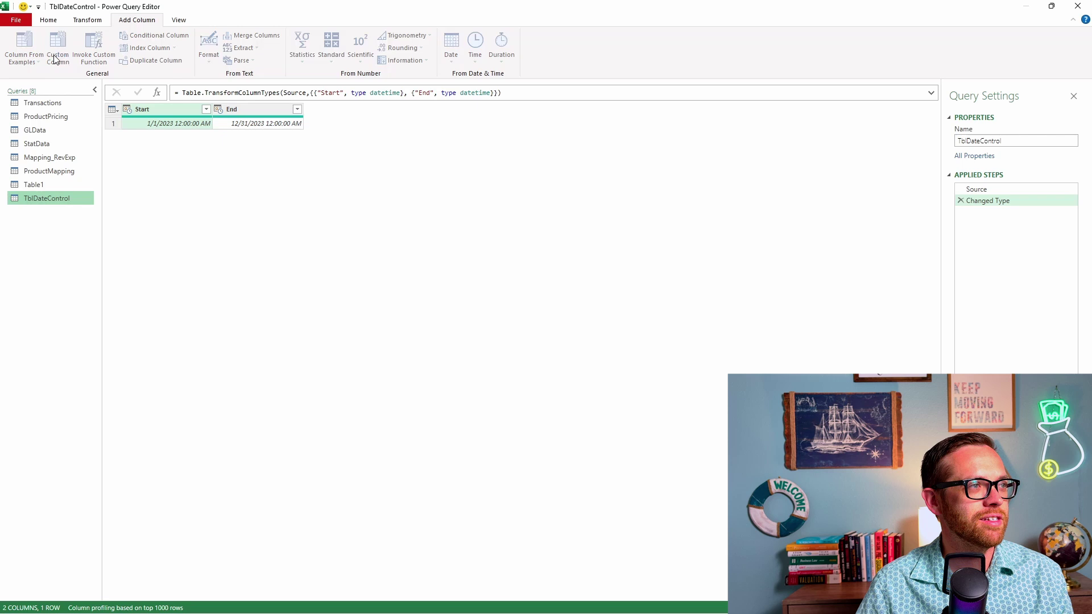
- Create a custom column named Date with formula {Number.From([Start])..Number.From([End])}
text(Date)
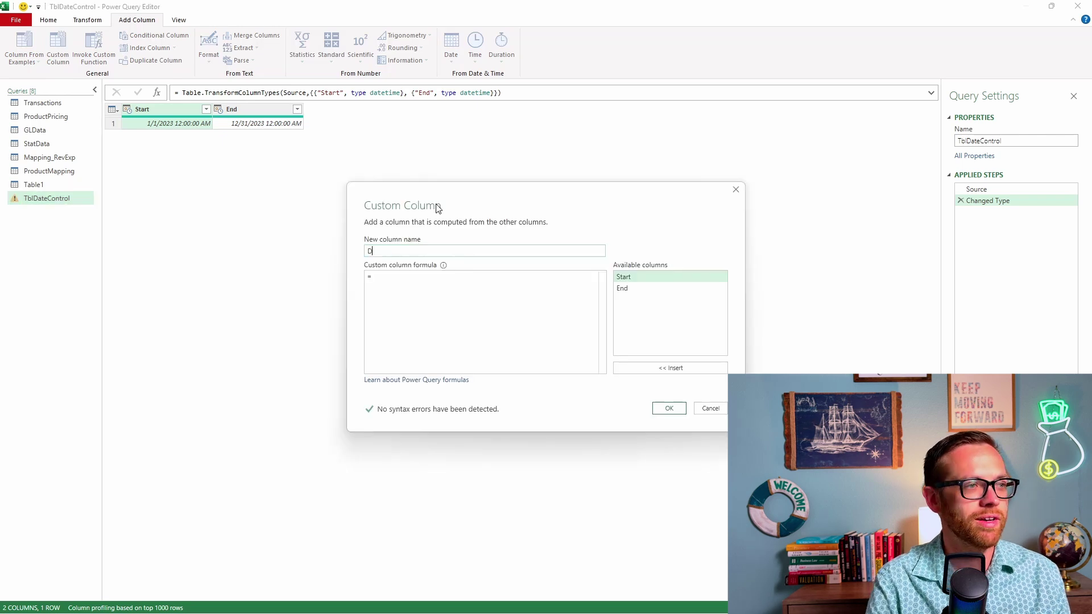
click(442, 278)
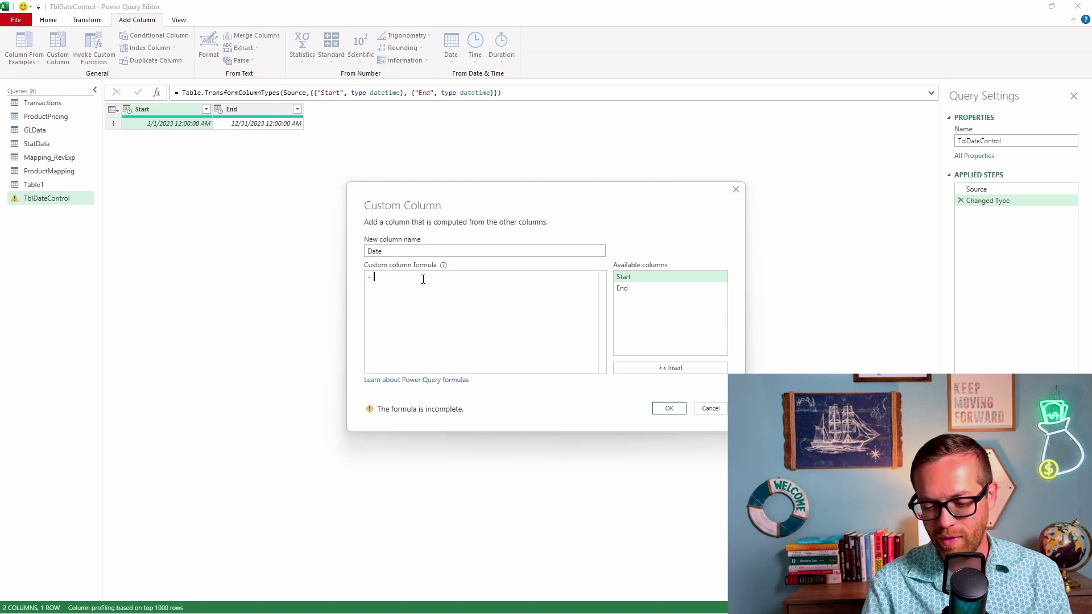
text({)
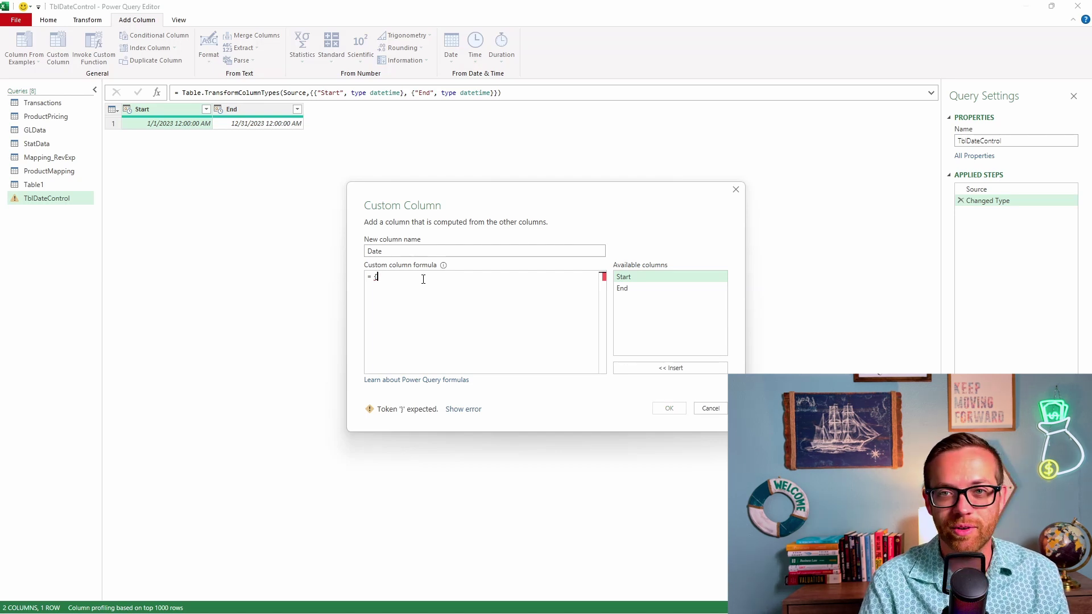
text(Numbe)
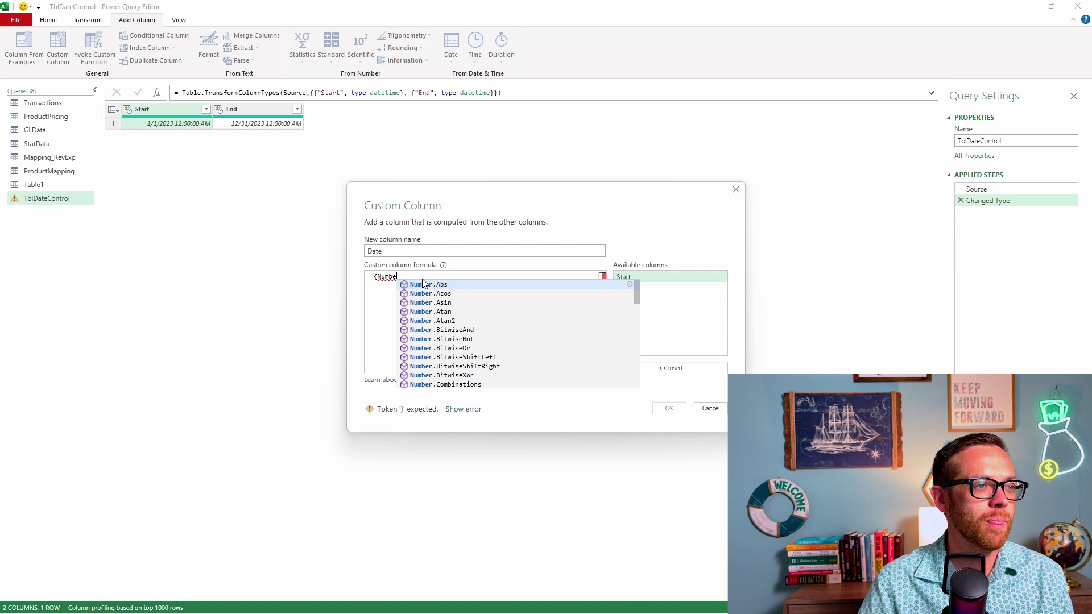
text(rF)
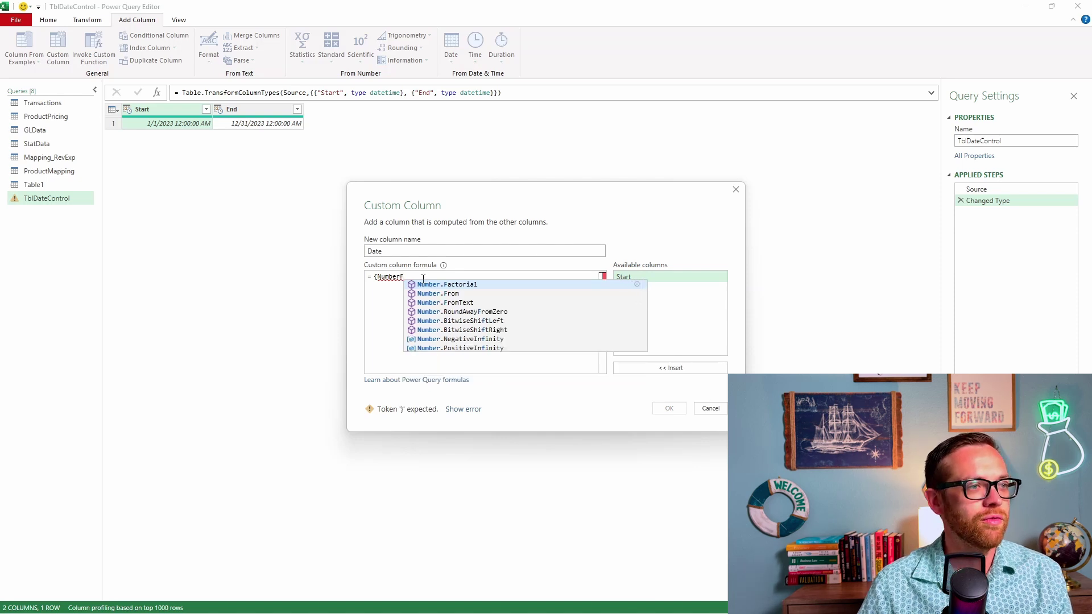
click(429, 294)
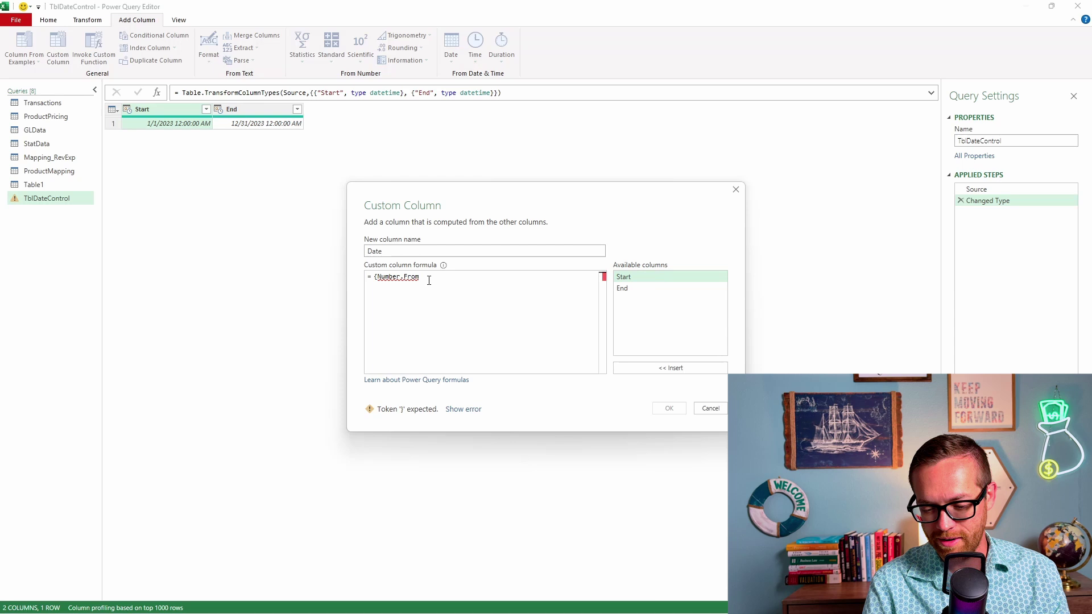
text(()
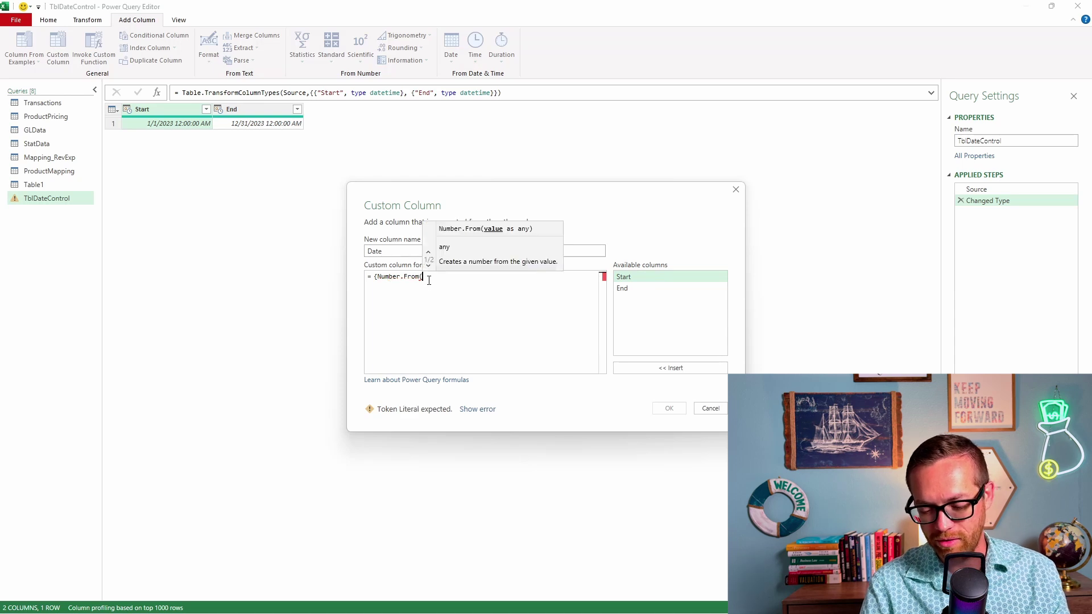
text([)
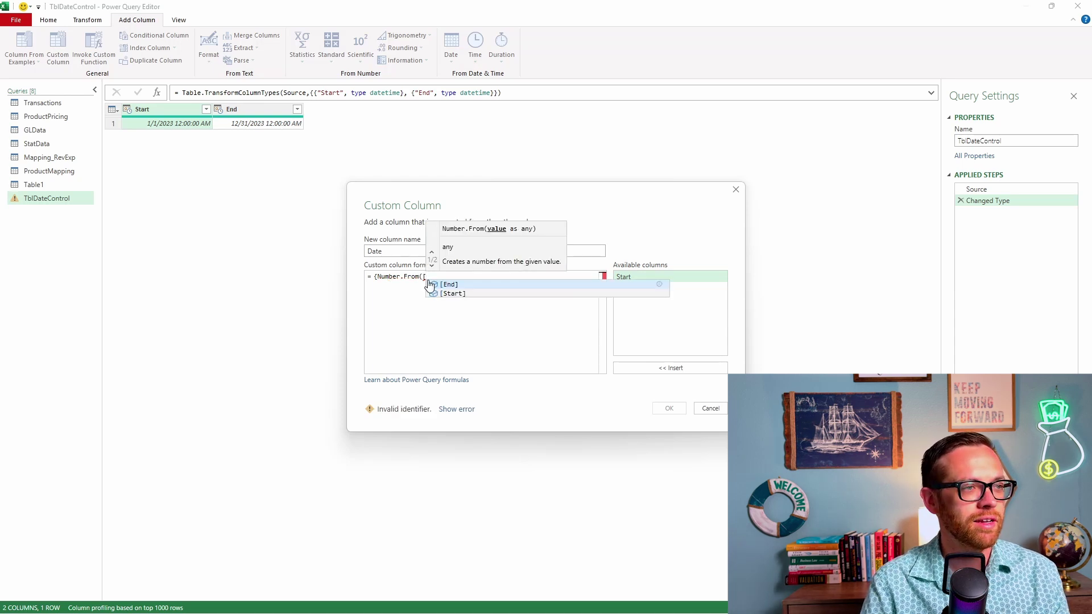
click(452, 293)
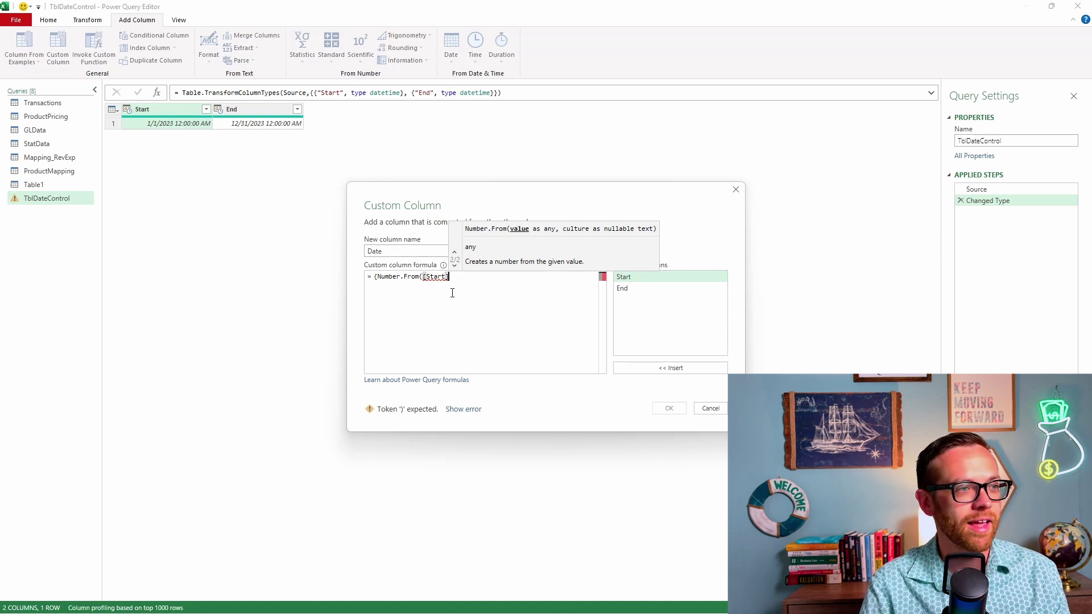
text())
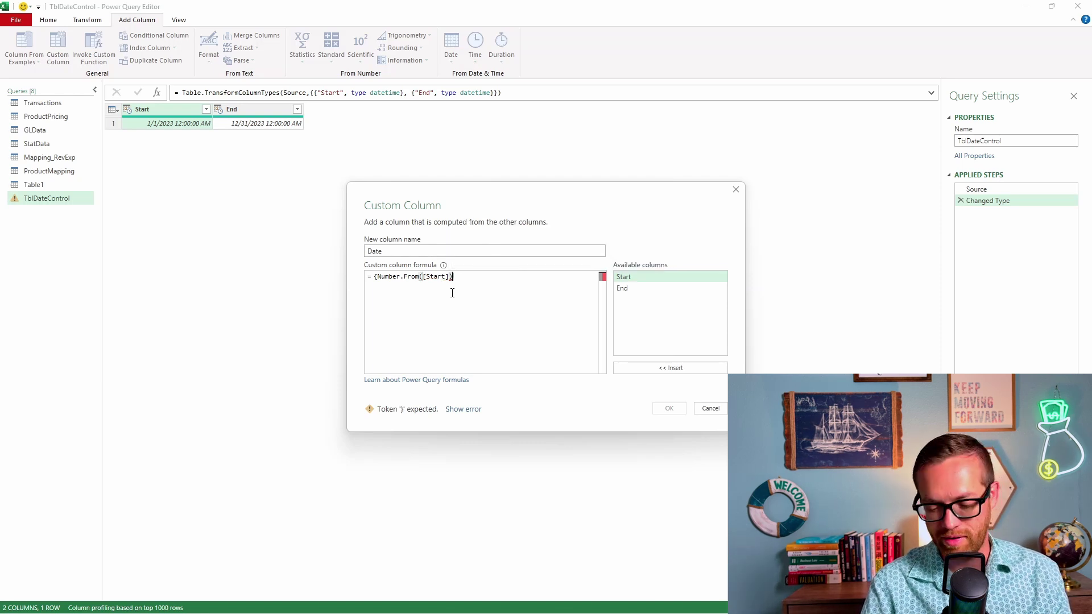
text(..)
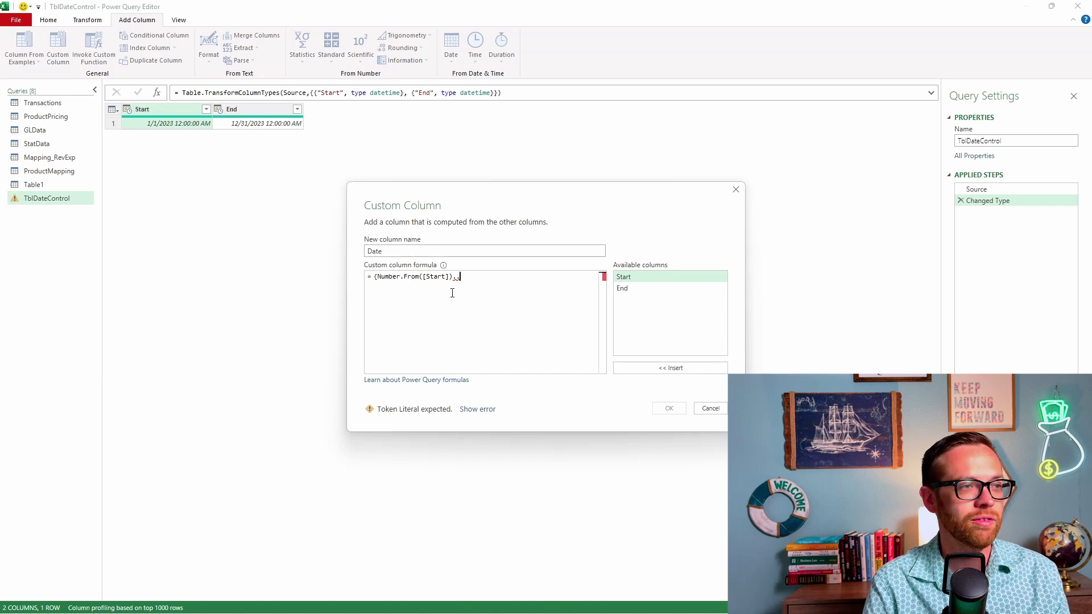
text(Num)
click(503, 282)
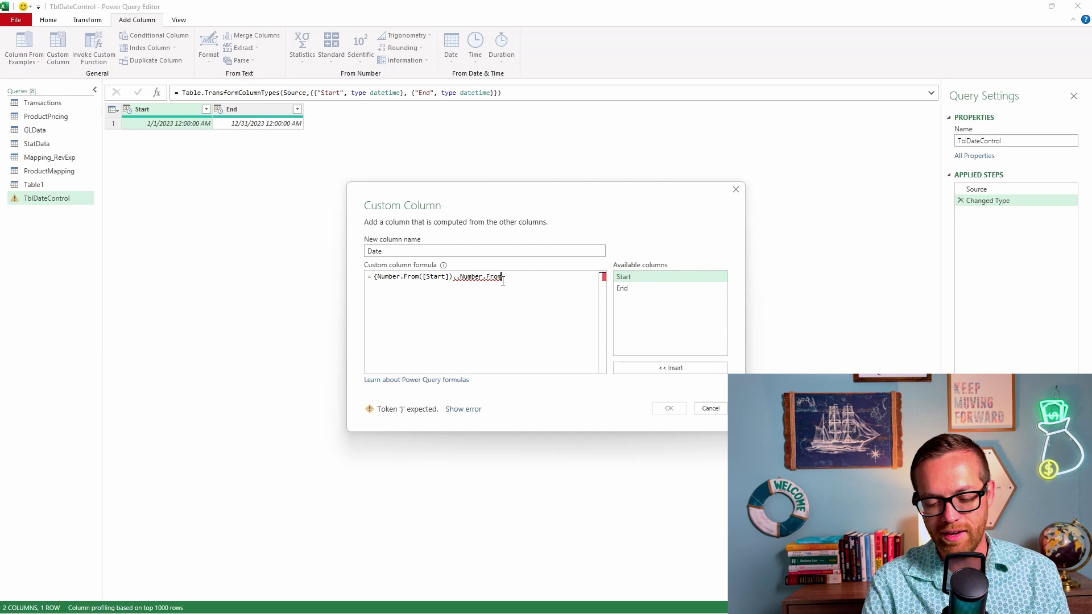
text(()
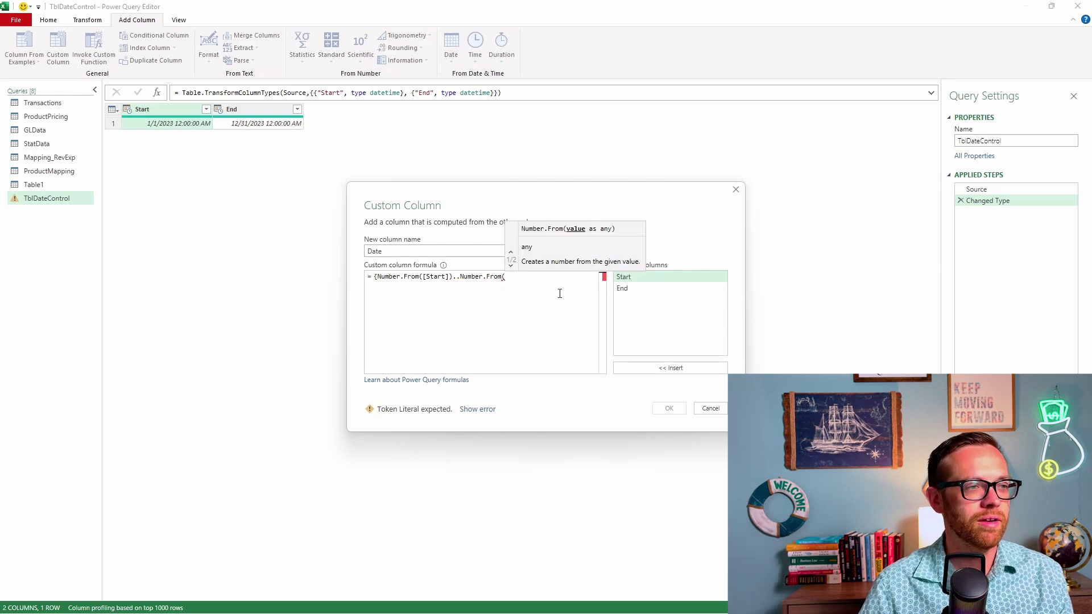
text([E)
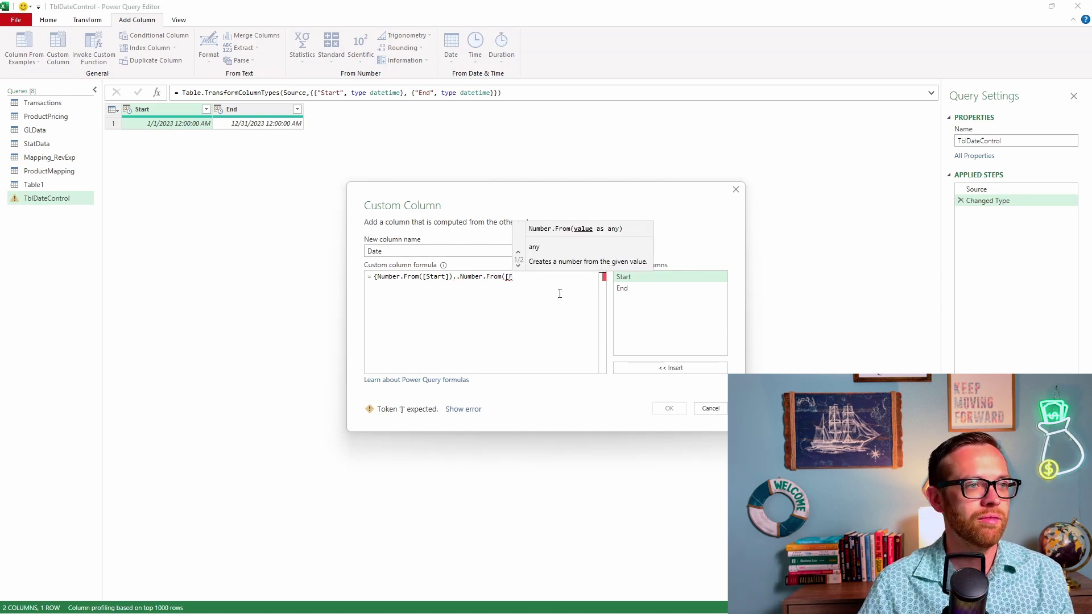
text(inish)
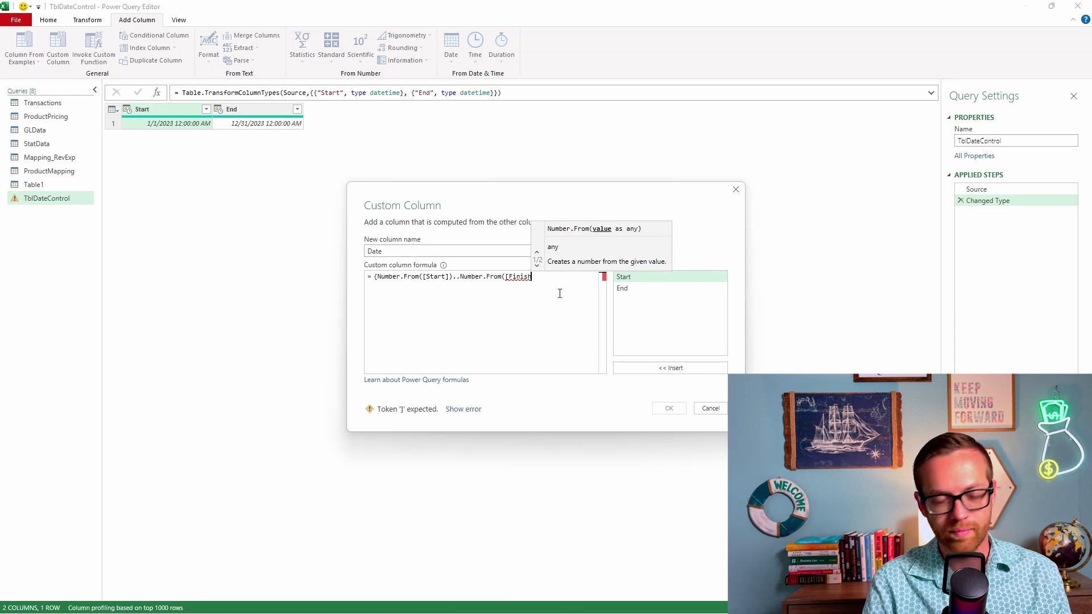
text(]))
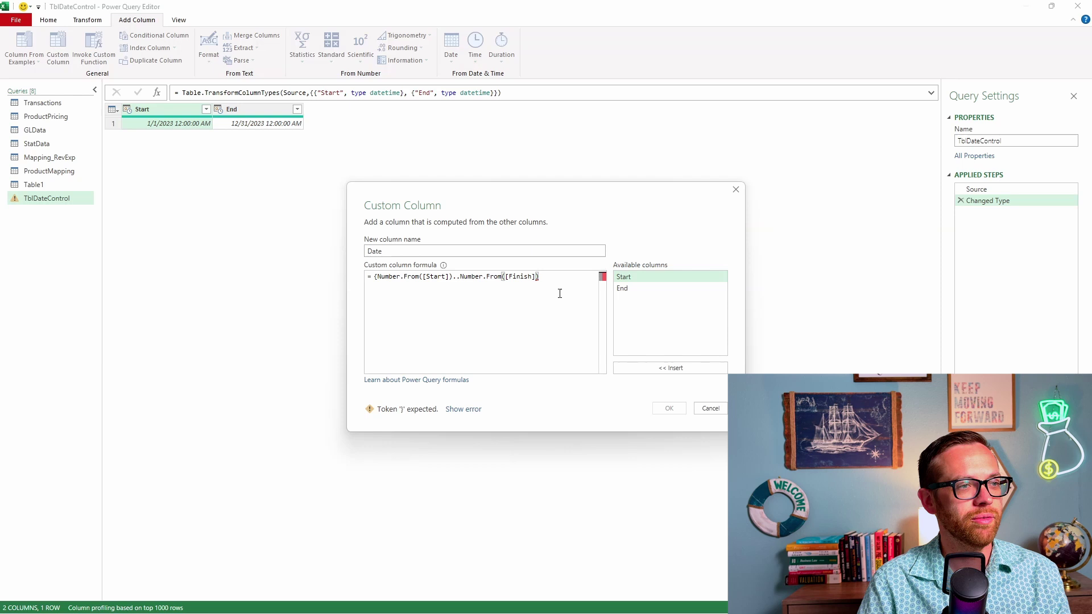
text(})
key(Return)
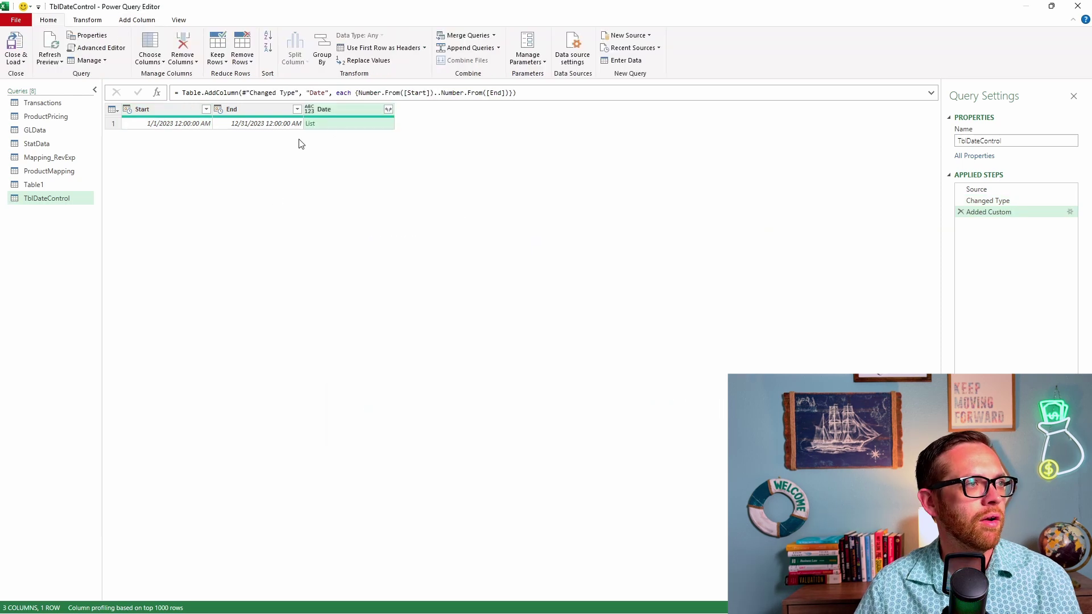
- Expand the Date lists to new rows and remove the Start and End columns
click(389, 110)
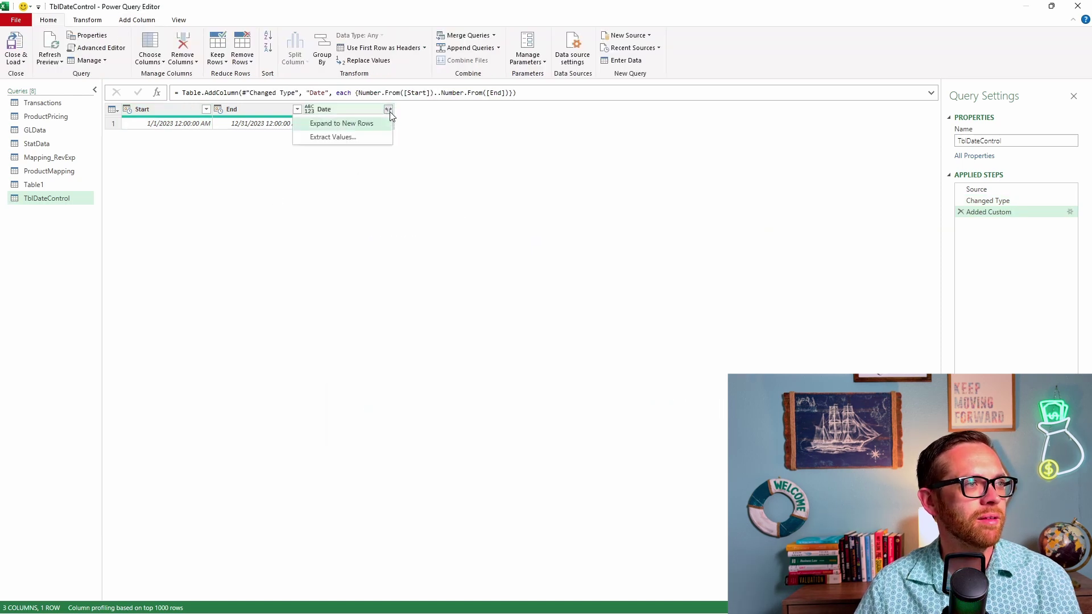
click(364, 124)
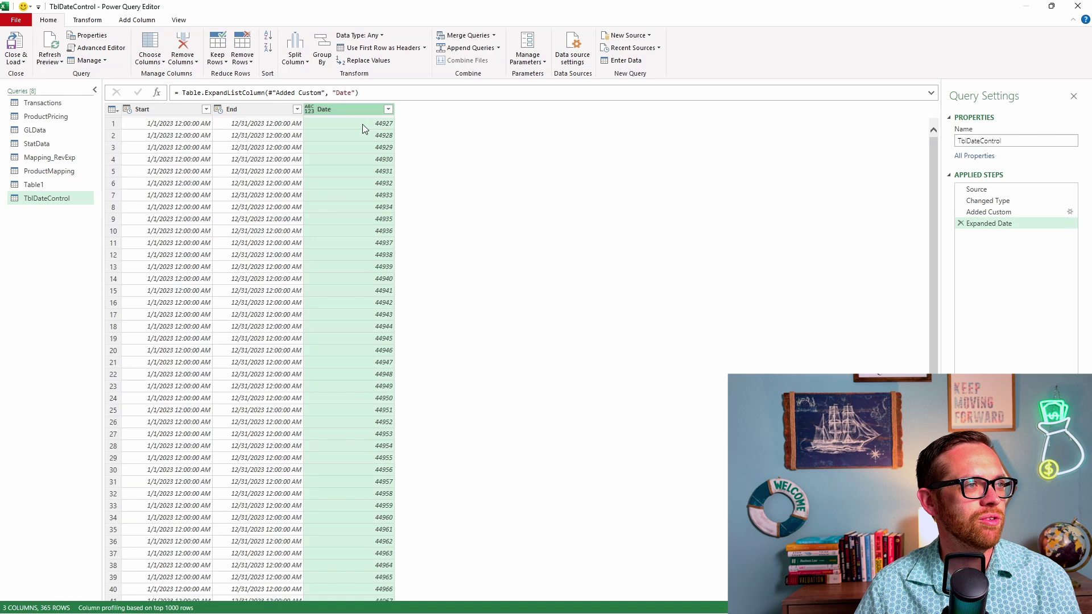
click(242, 109)
ctrl+click(163, 110)
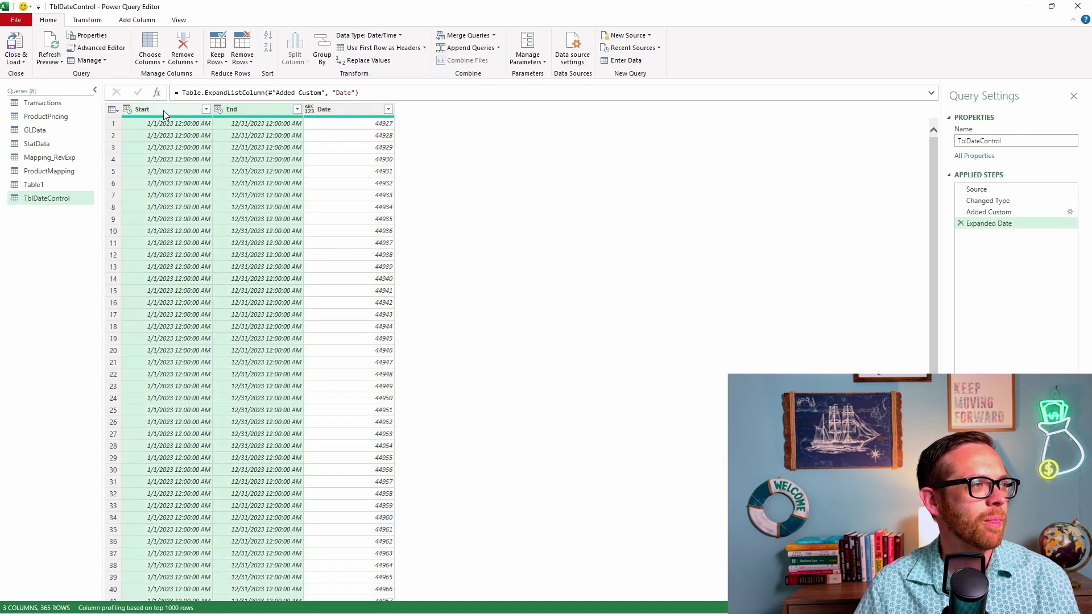
right_click(162, 110)
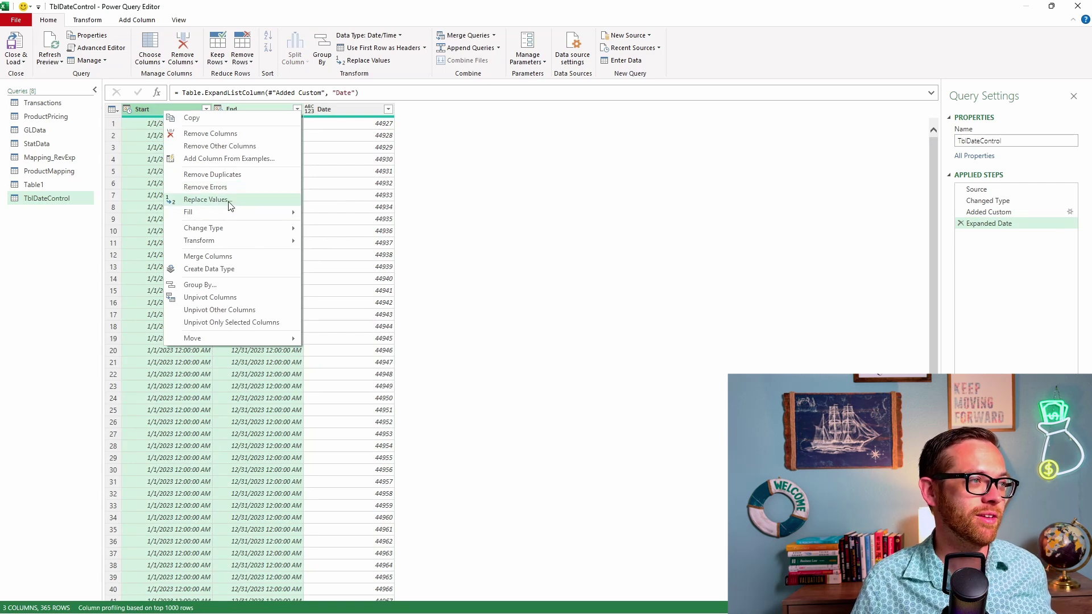
mouse_move(231, 216)
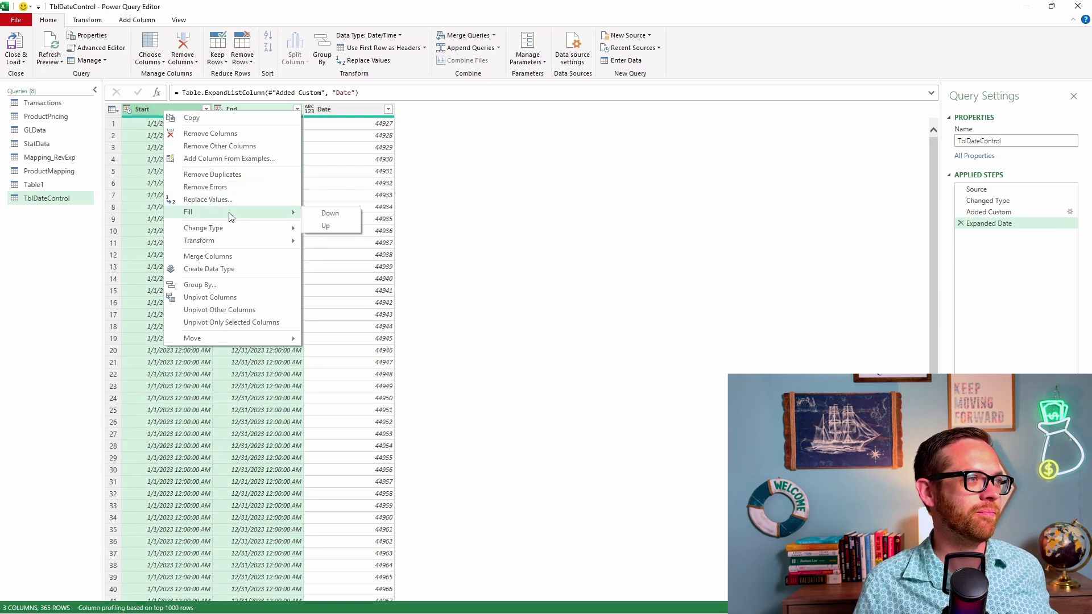
click(220, 134)
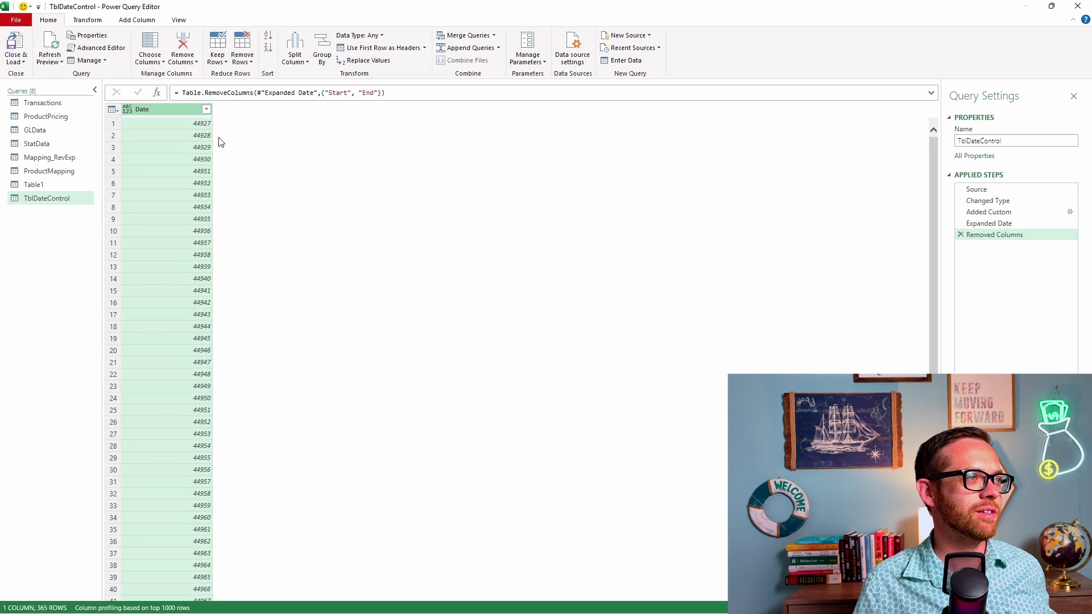
- Set the Date column's data type to Date
click(100, 22)
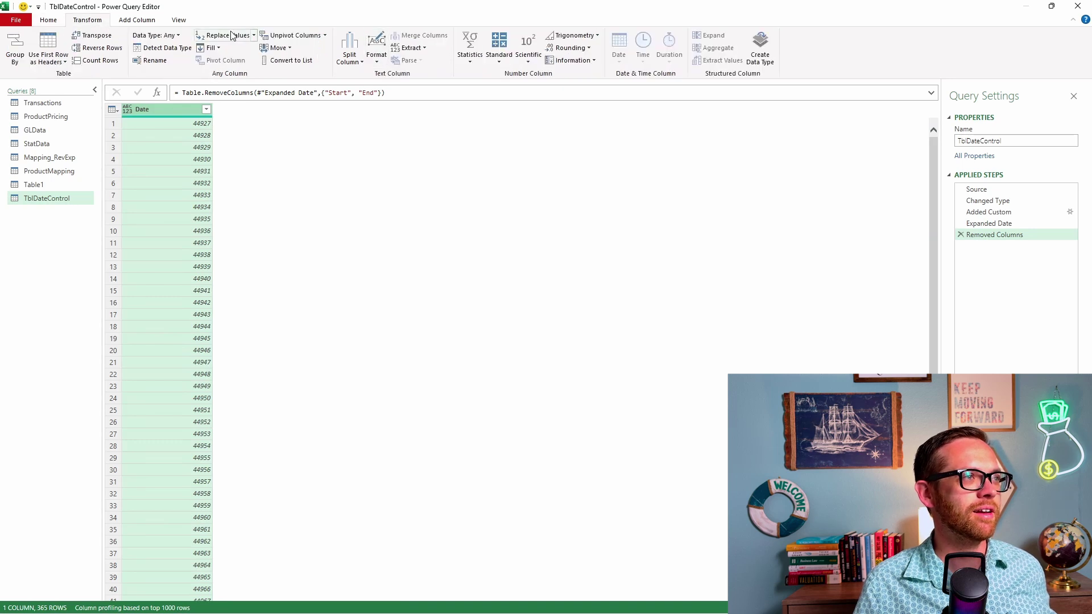
click(155, 35)
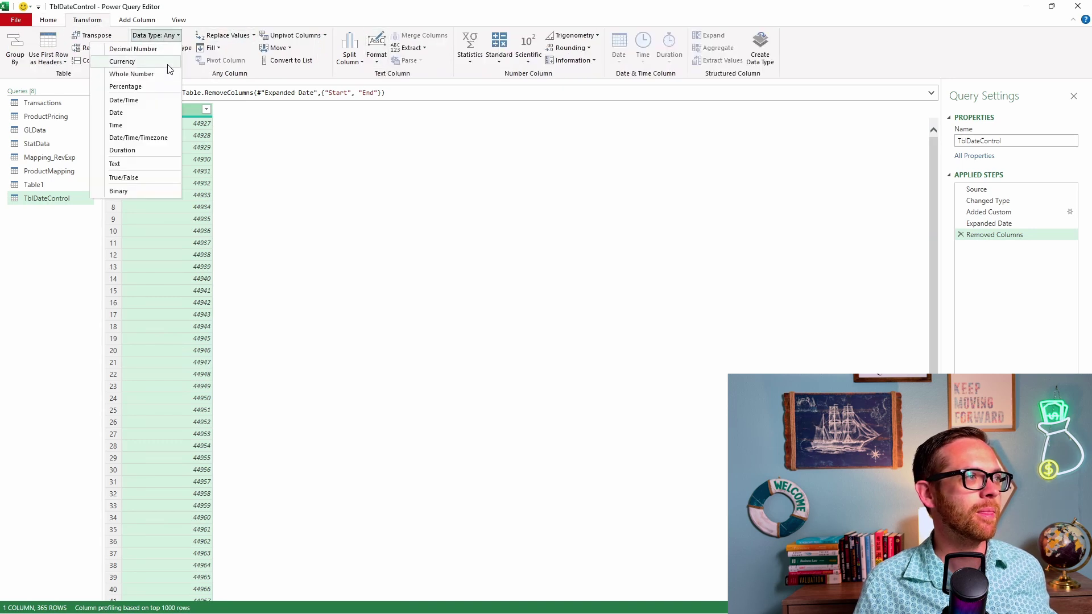
click(136, 113)
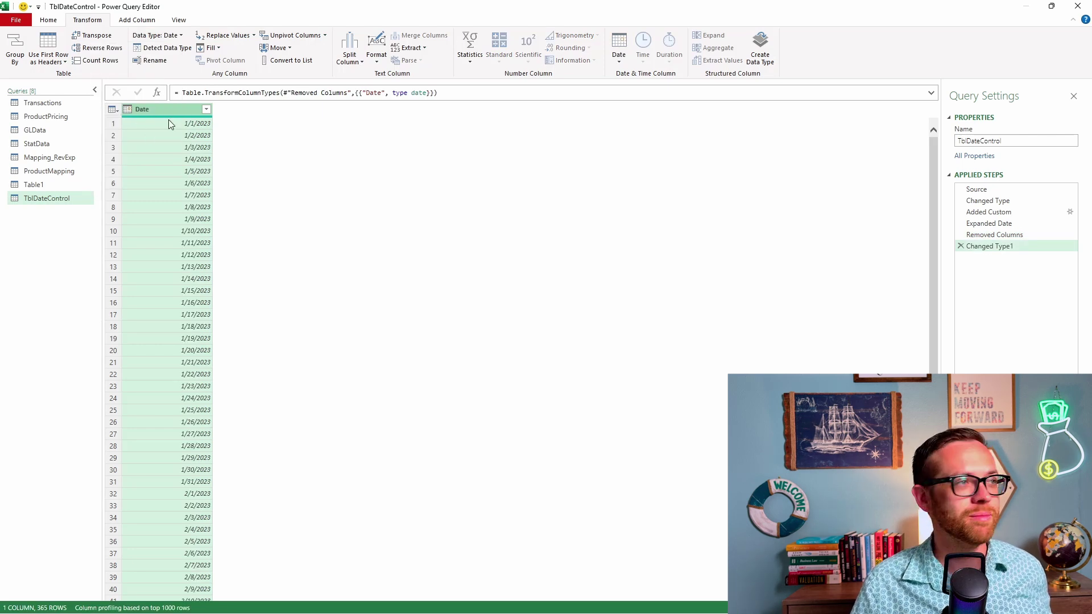
- Add Year and Quarter of Year columns derived from Date
click(130, 20)
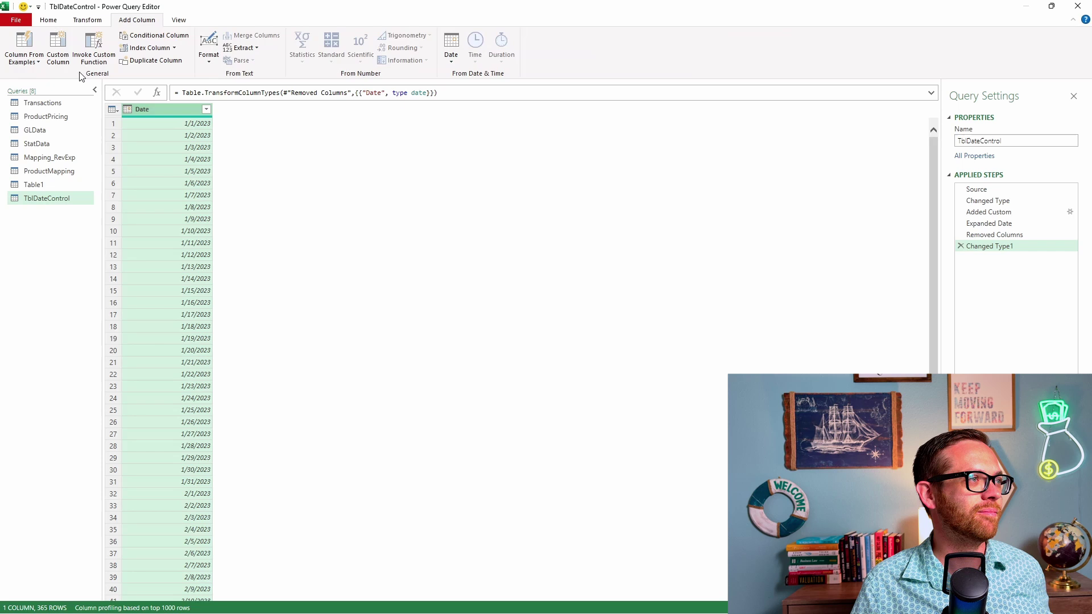
click(453, 62)
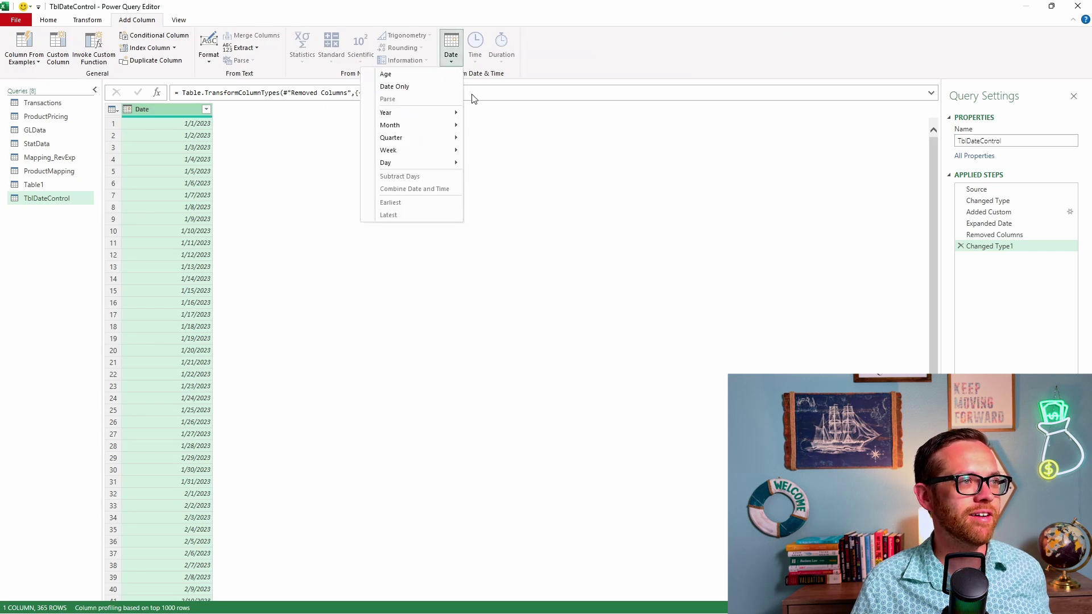
mouse_move(435, 113)
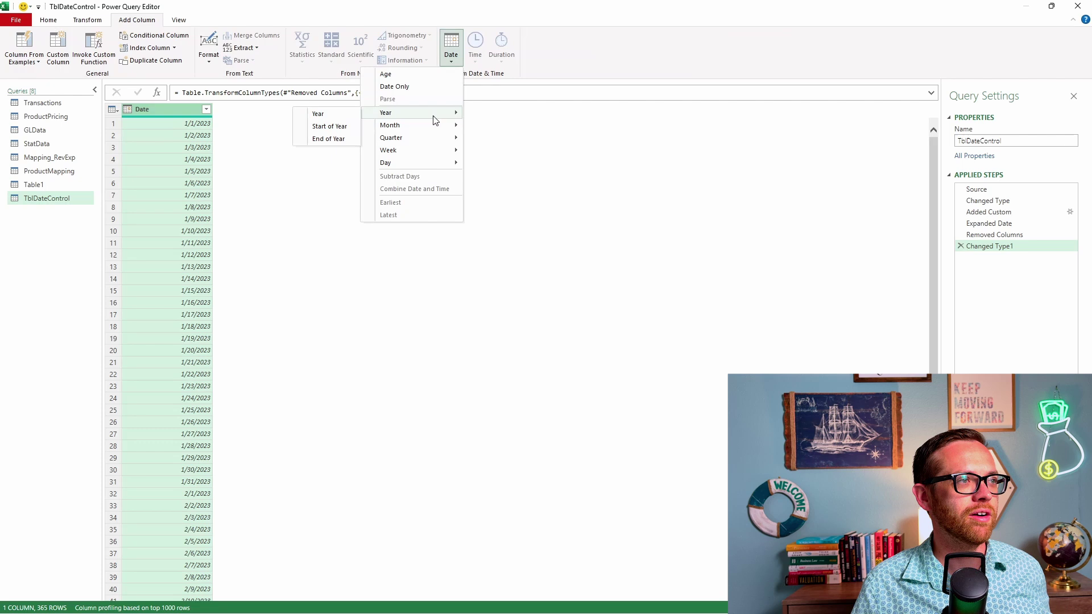
click(332, 113)
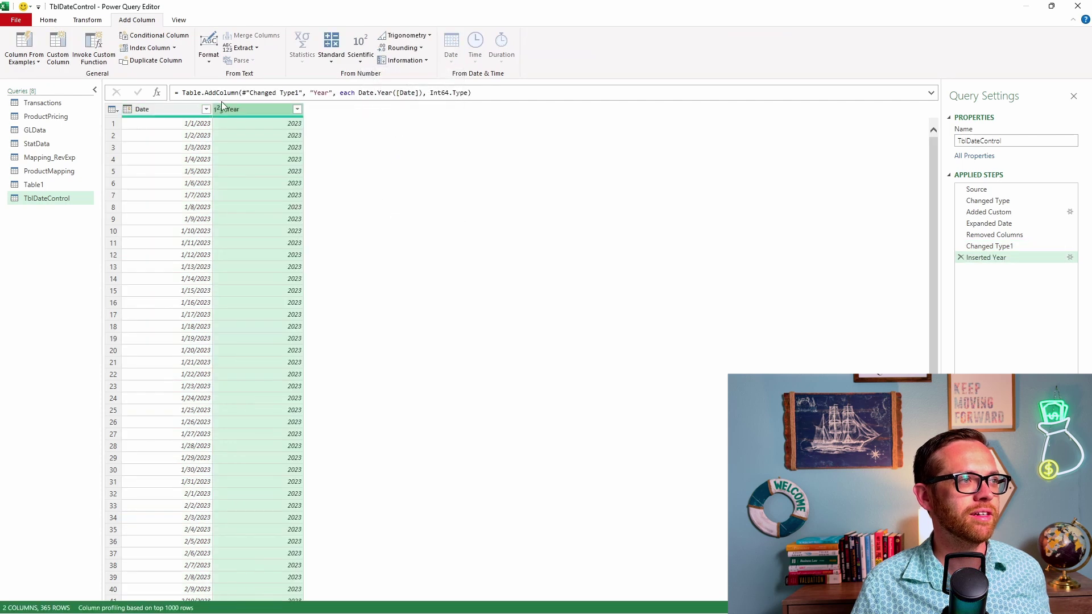
click(449, 54)
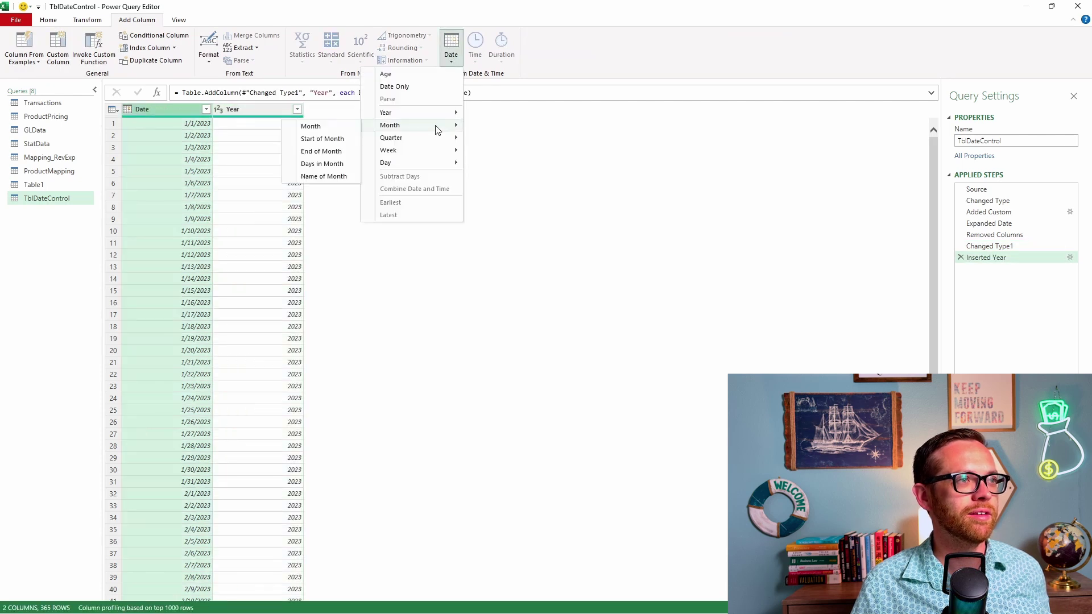
mouse_move(439, 144)
click(322, 138)
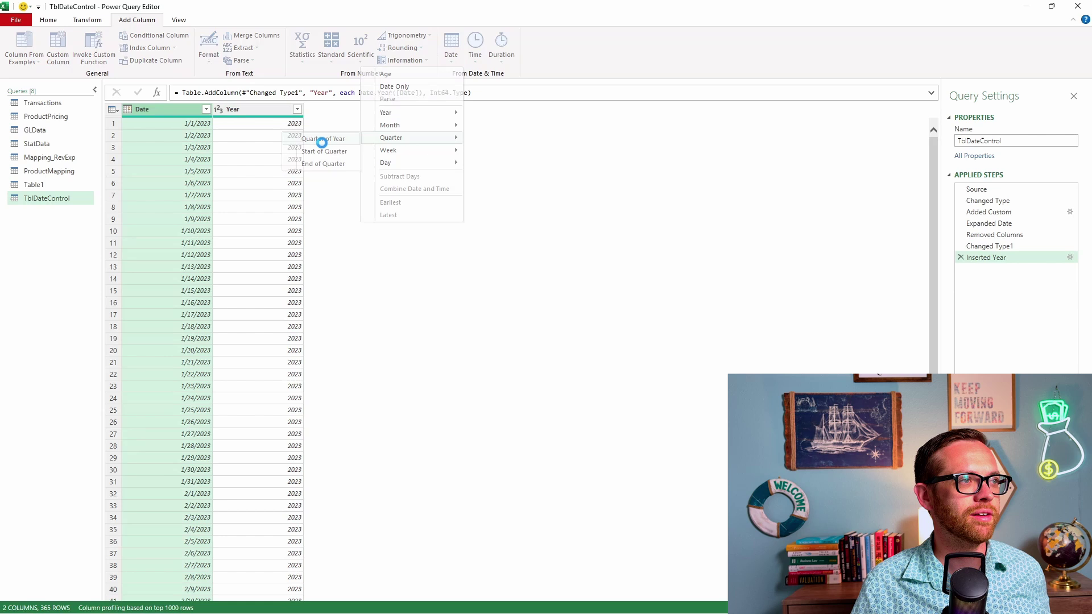
- Add Month and Day columns derived from Date
click(451, 49)
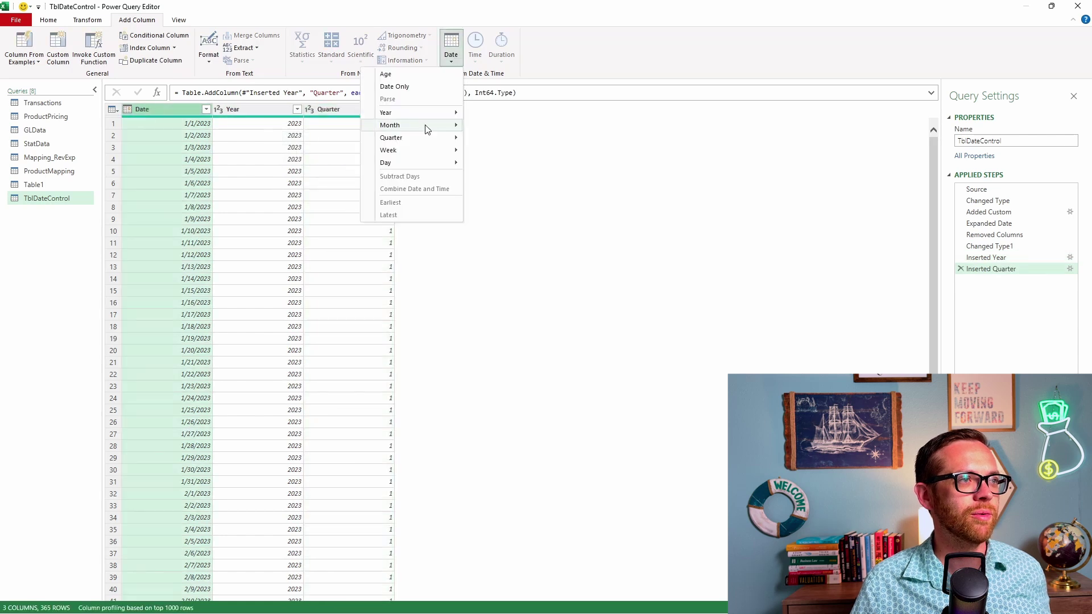
mouse_move(426, 126)
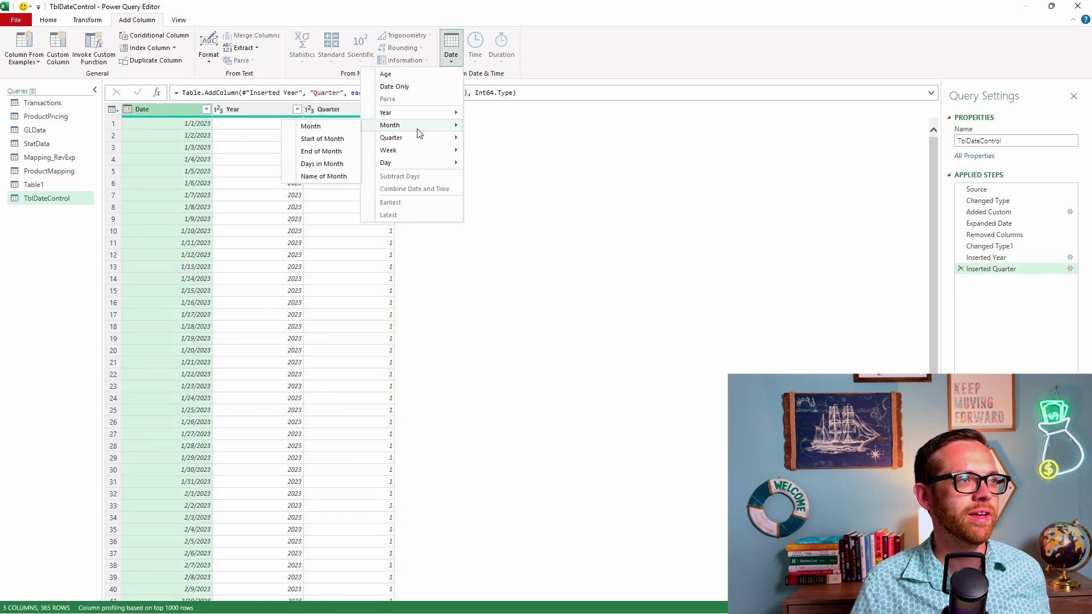
click(329, 128)
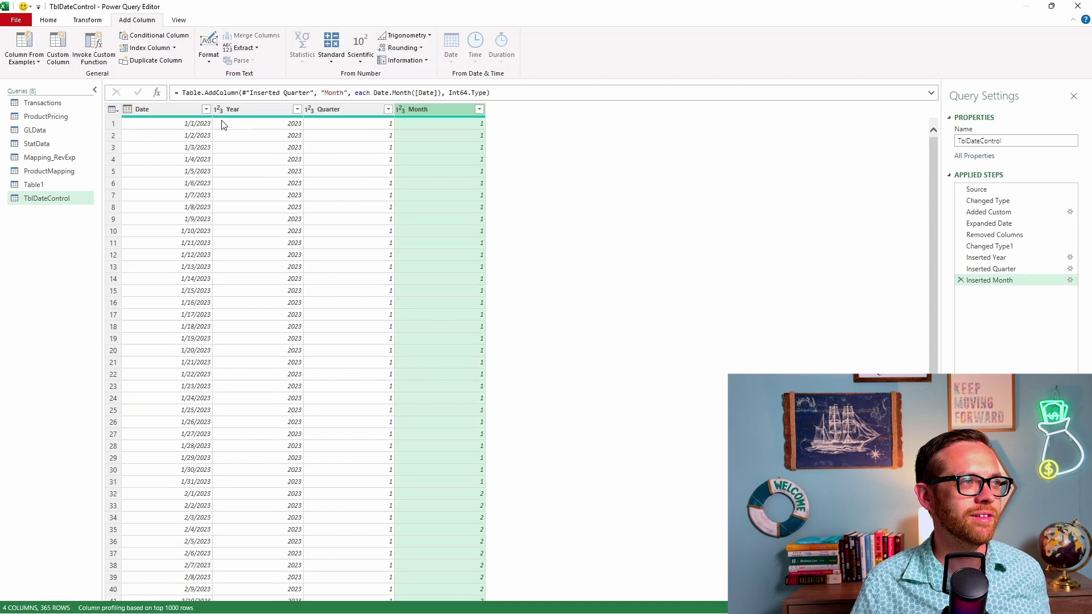
click(190, 111)
click(451, 48)
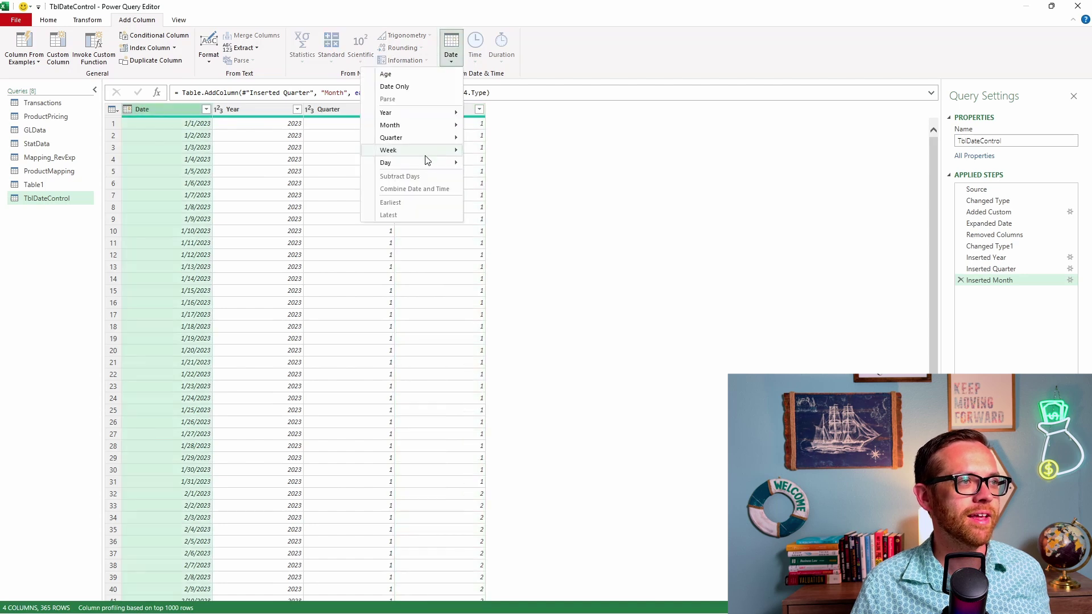
mouse_move(426, 164)
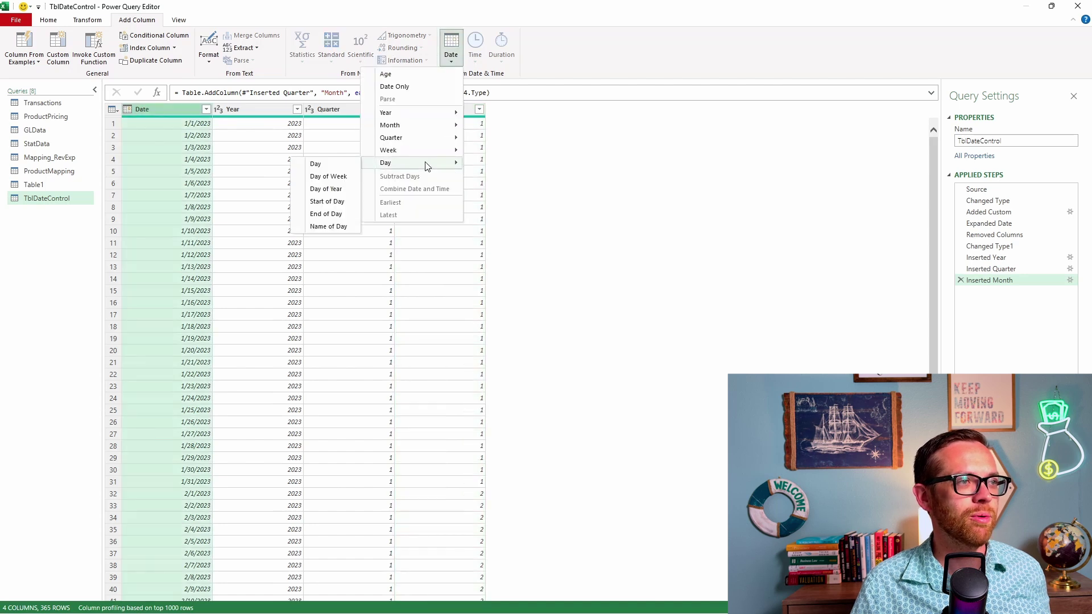
click(321, 165)
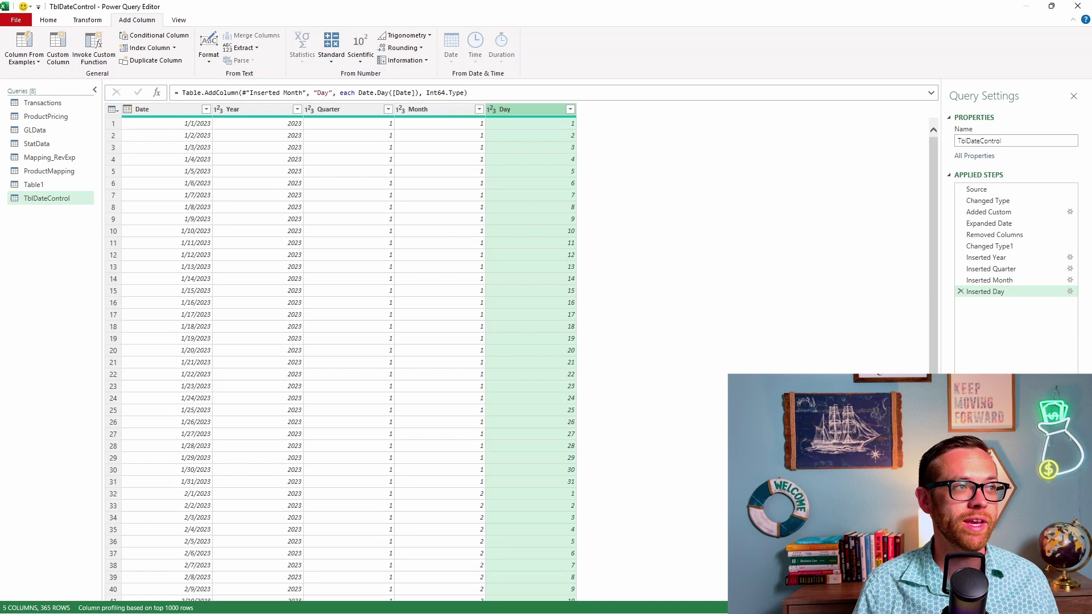
- Build a Day Name column from the example Sunday, accepting the weekday-name suggestion
click(25, 40)
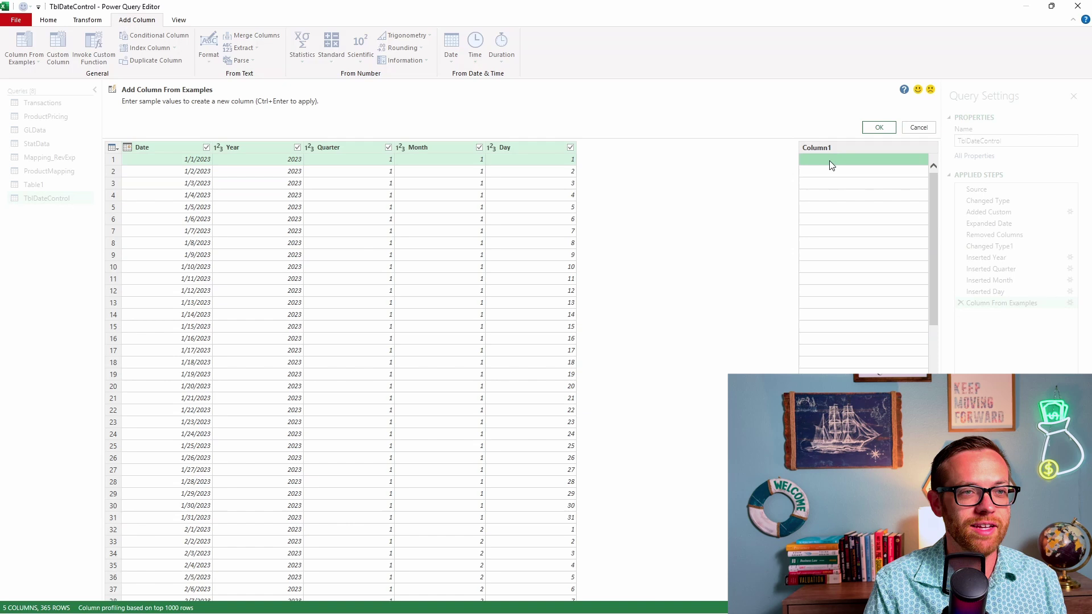
text(Sunday)
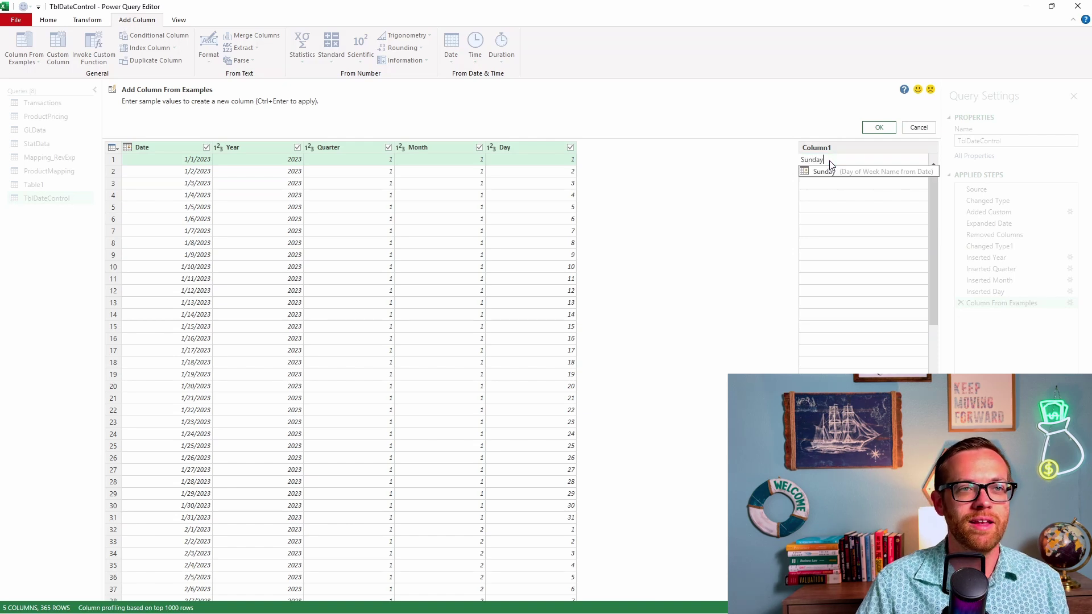
key(Return)
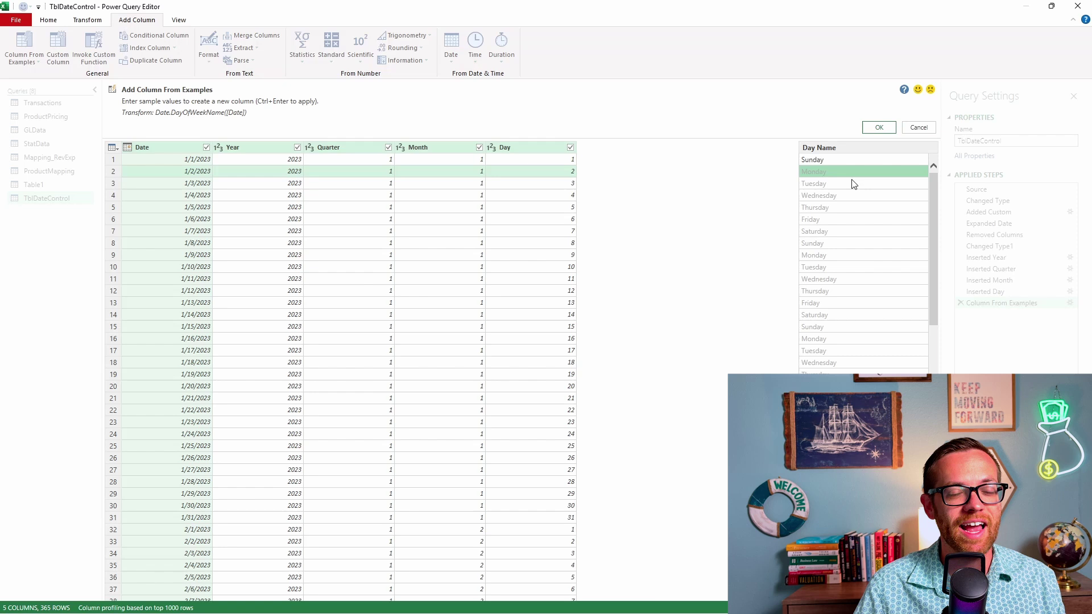
click(879, 128)
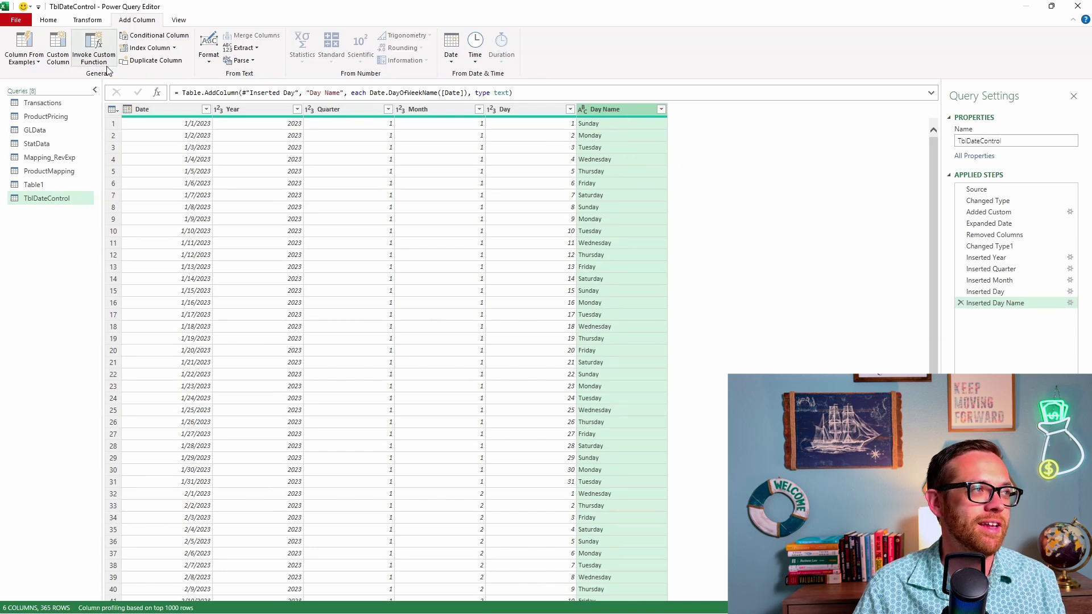
- Build a Merged column from examples 'Sunday, January 1' and 'Monday, January 2'
click(25, 42)
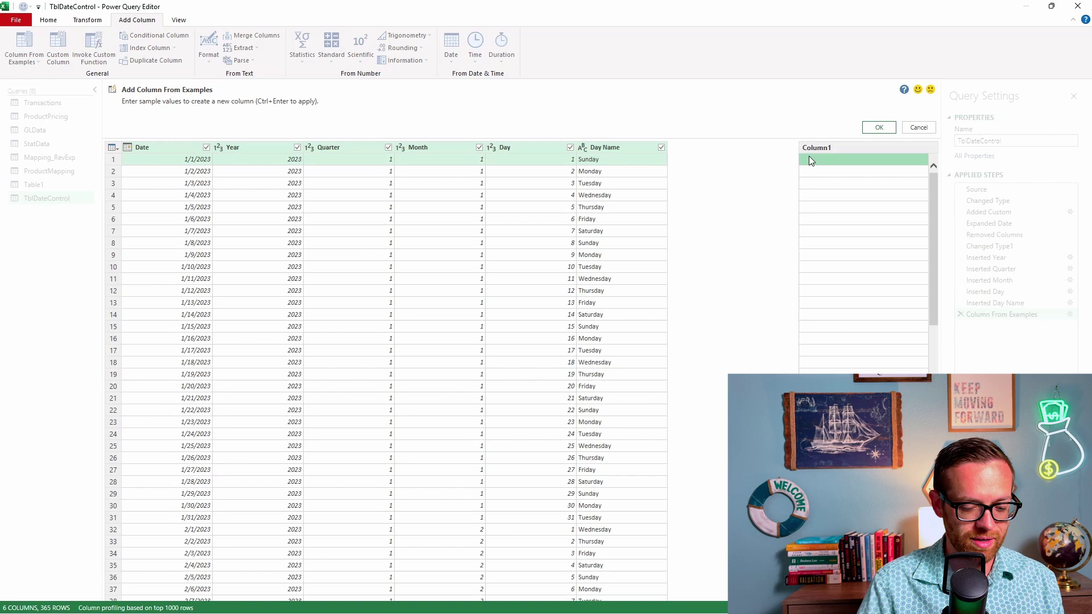
text(Sunday, )
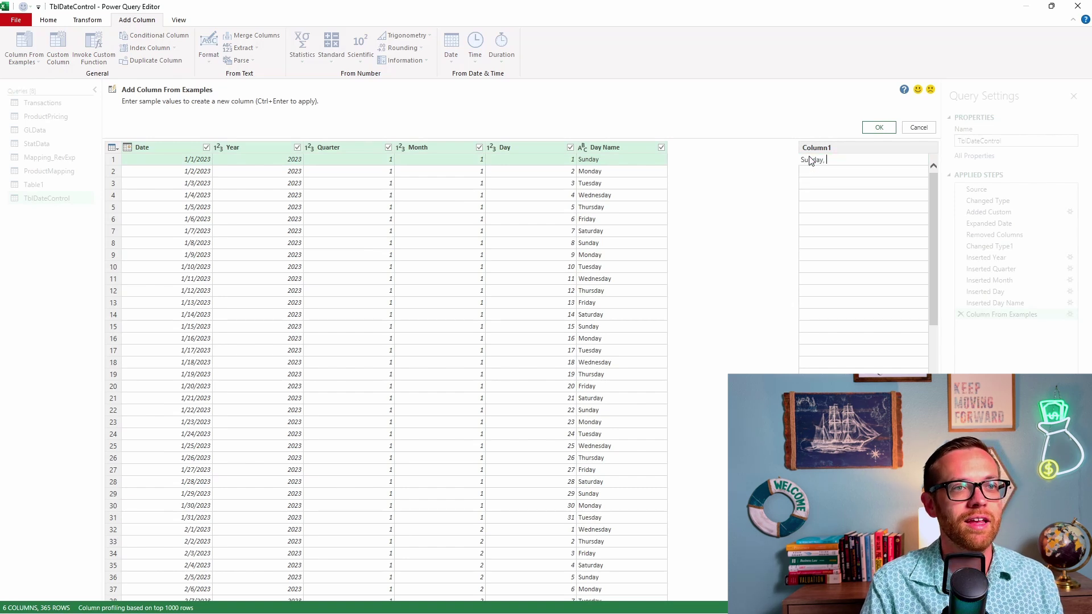
text(January 1)
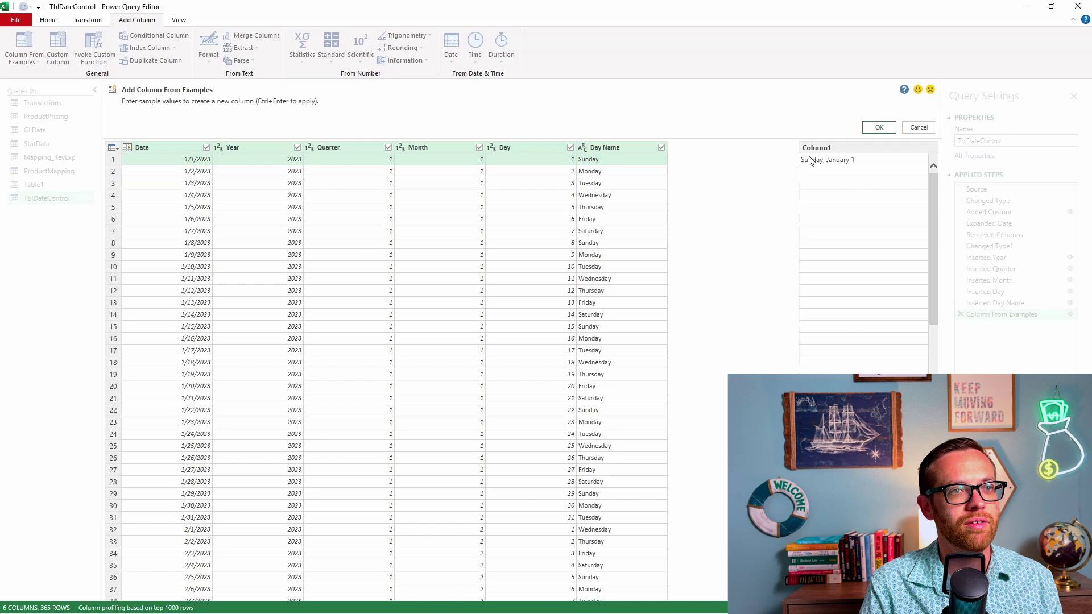
click(819, 170)
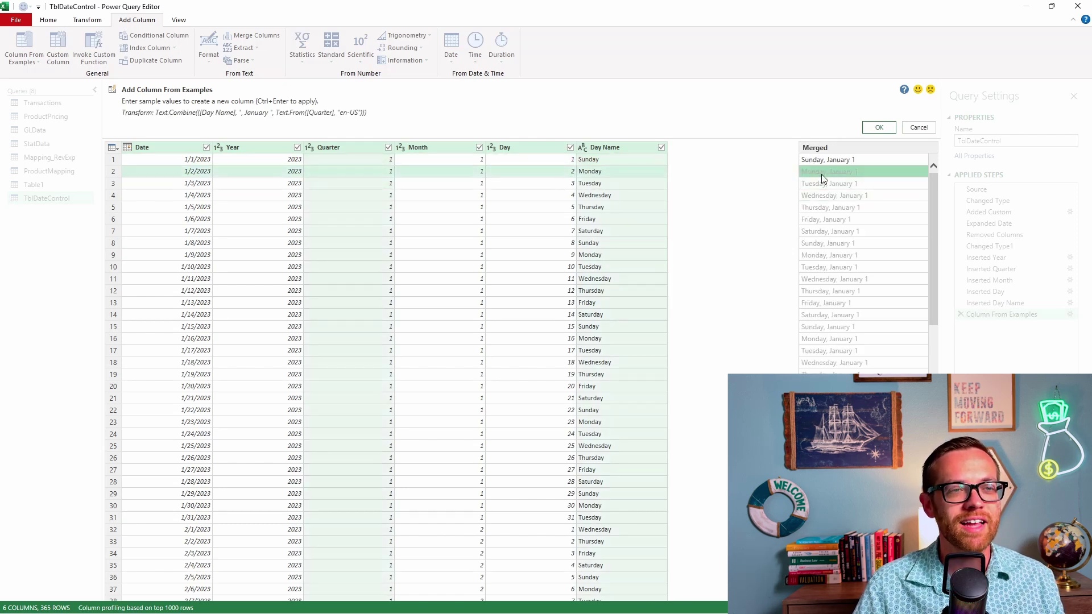
double_click(868, 172)
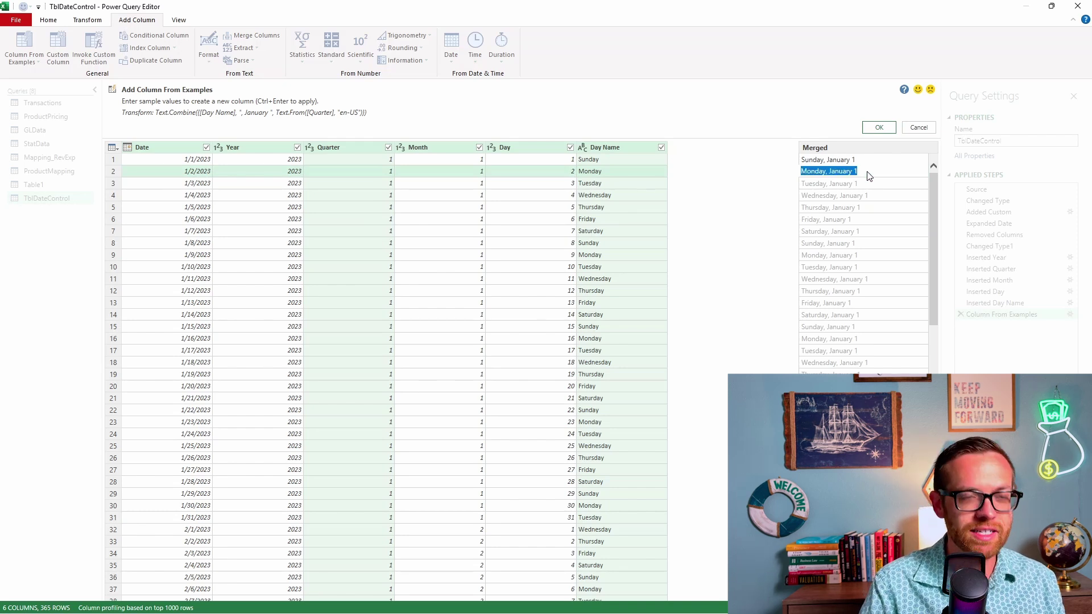
text(Monday)
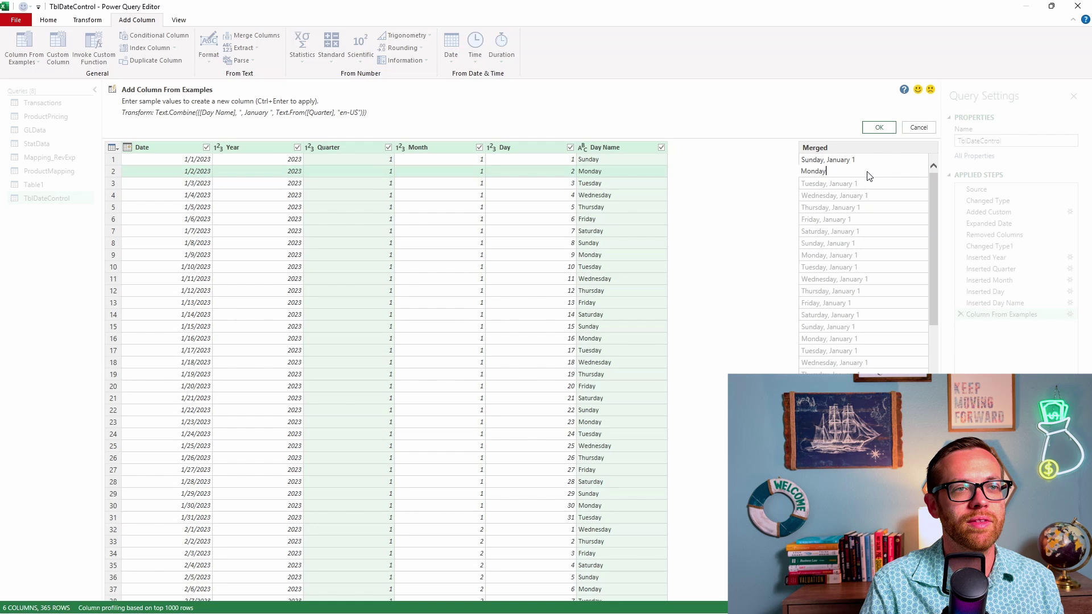
text(, January 2)
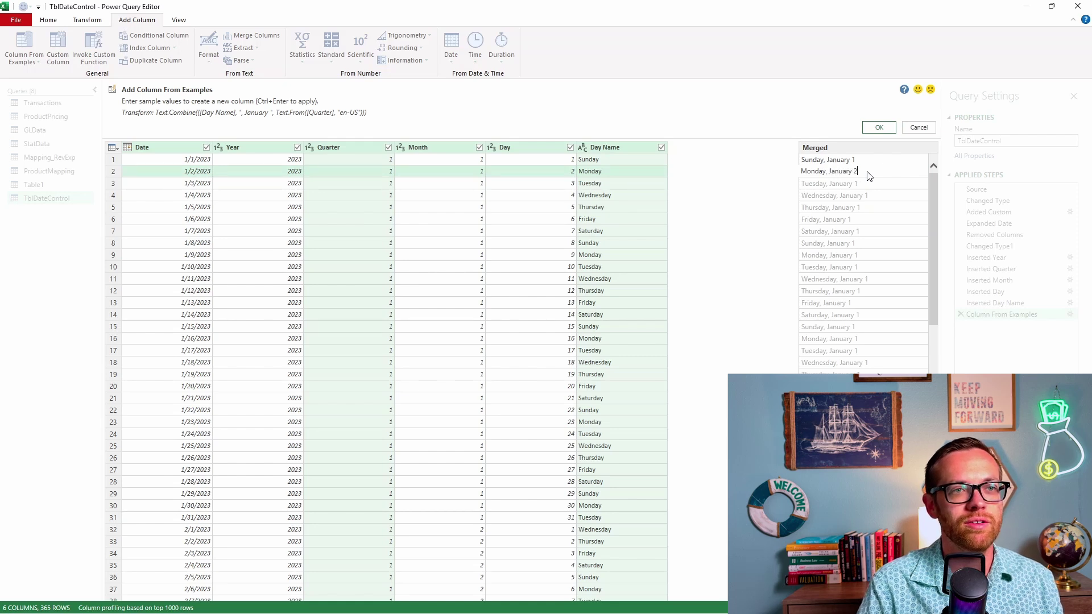
key(Return)
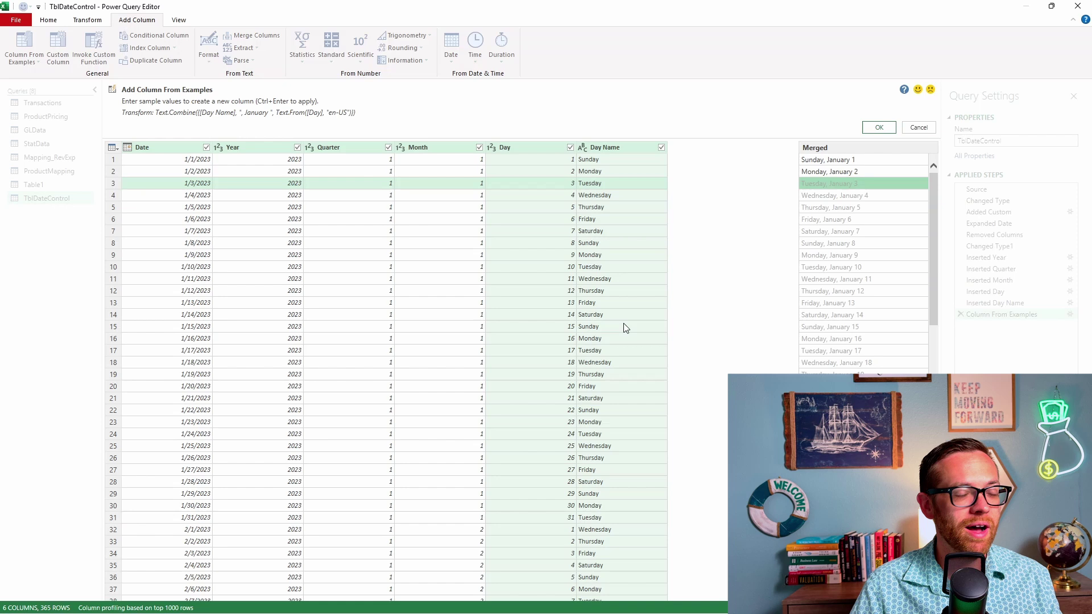
click(877, 129)
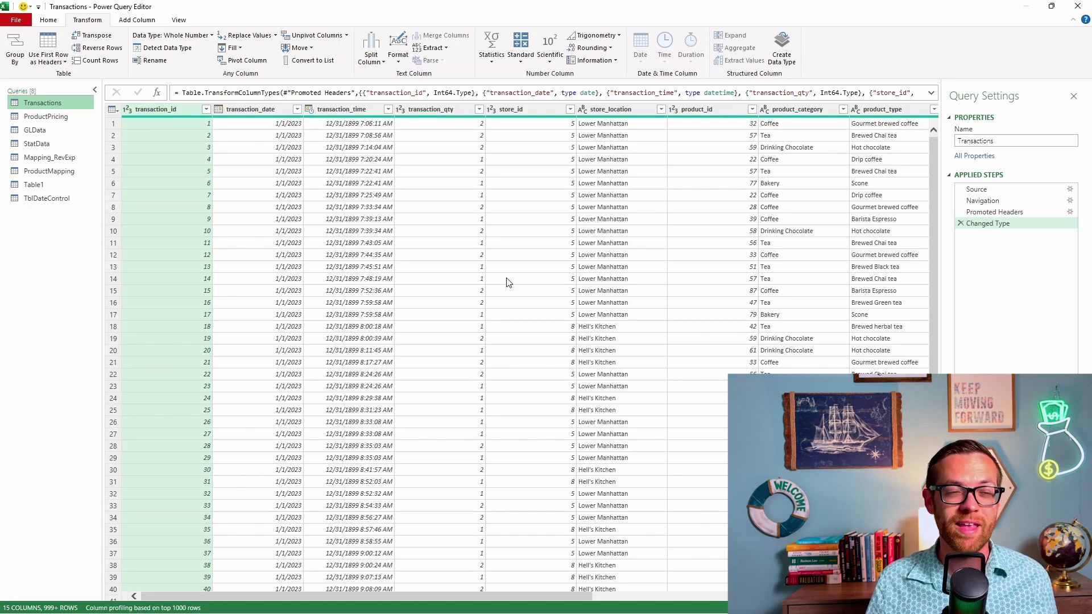
- Turn on Always allow for parameters in the View tab, then return to the main ribbon
click(183, 20)
click(275, 35)
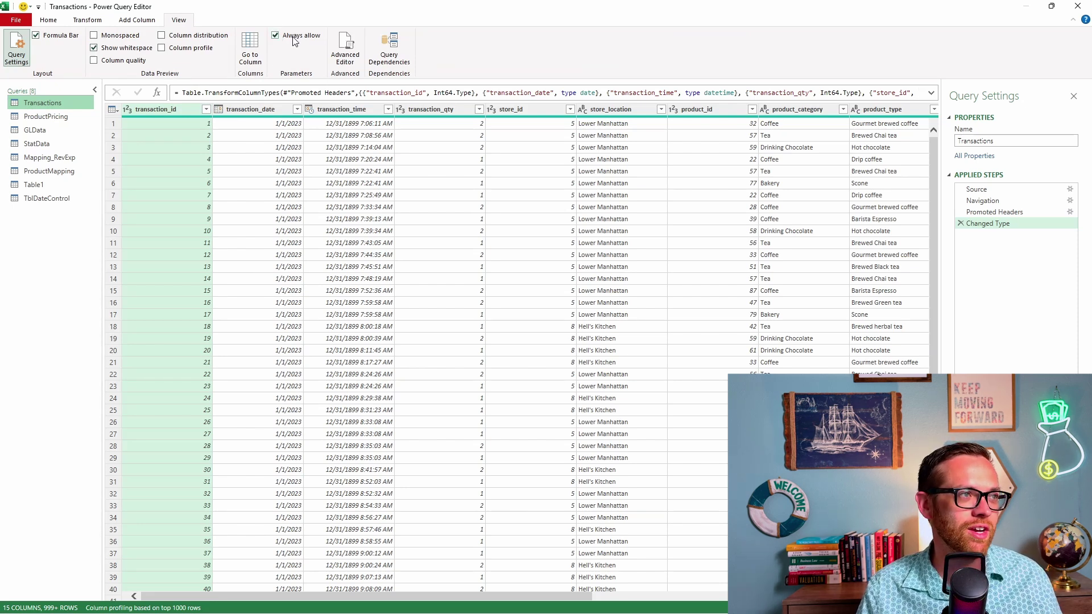
click(49, 20)
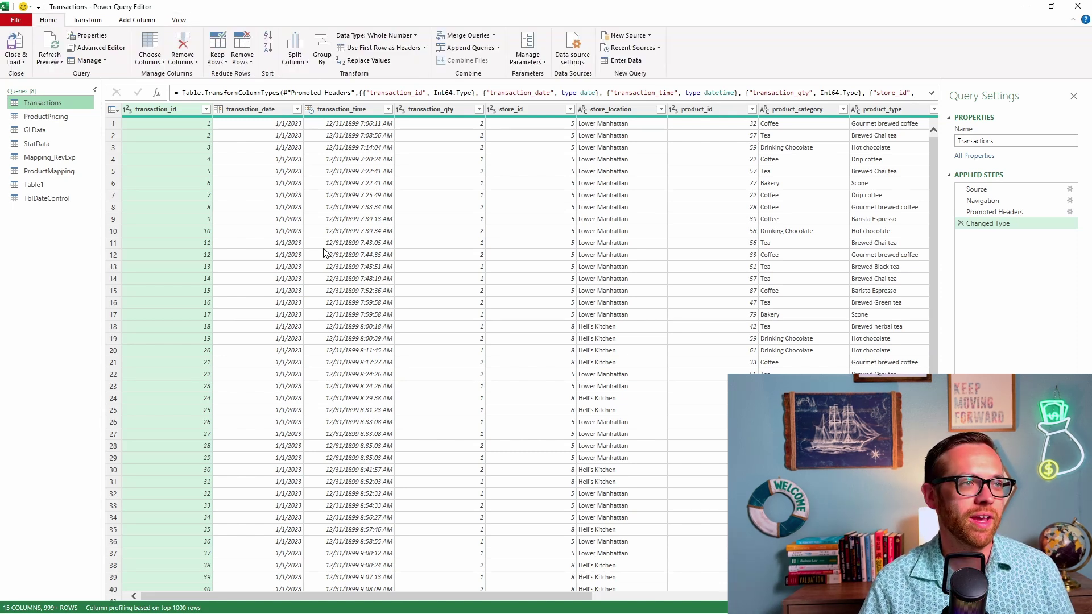
click(87, 19)
scroll(101, 29, up, 1)
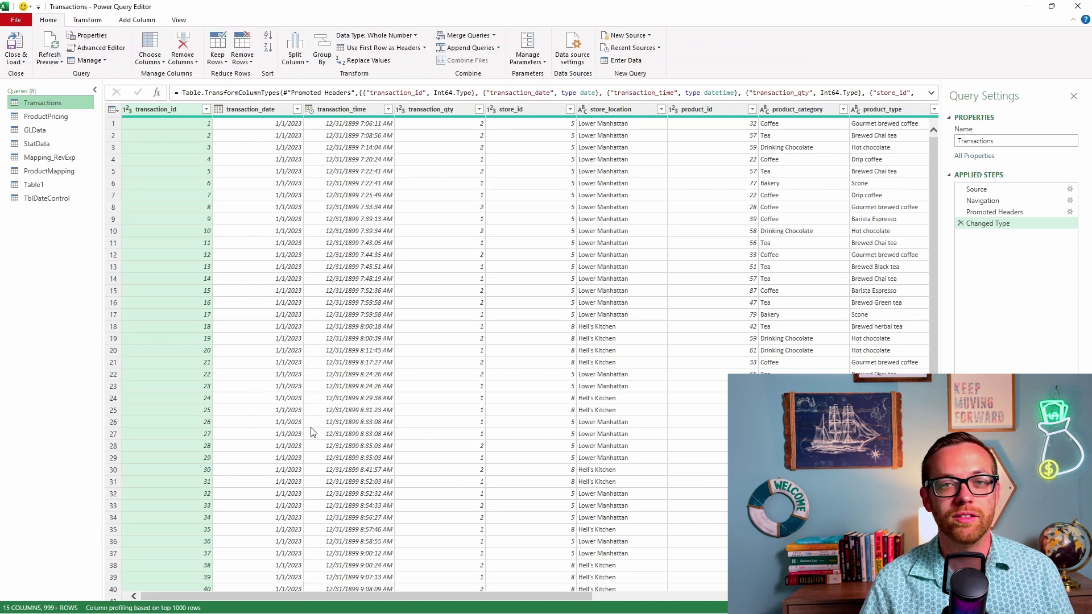
- Create a new parameter named Lower Manhattan Store described 'Filter data set for Lower Manhattan only'
click(535, 64)
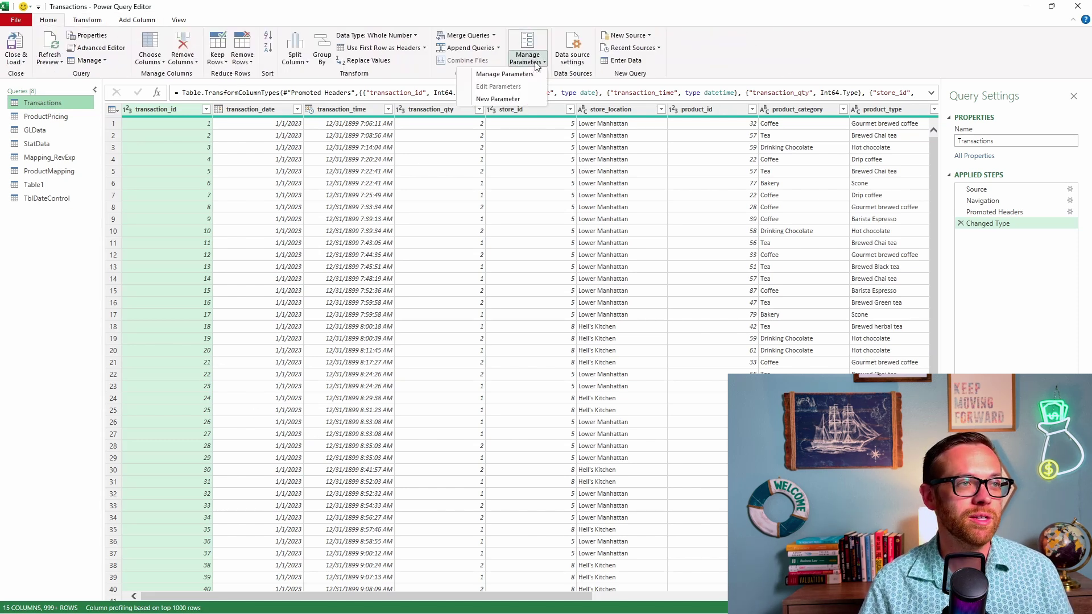
click(523, 99)
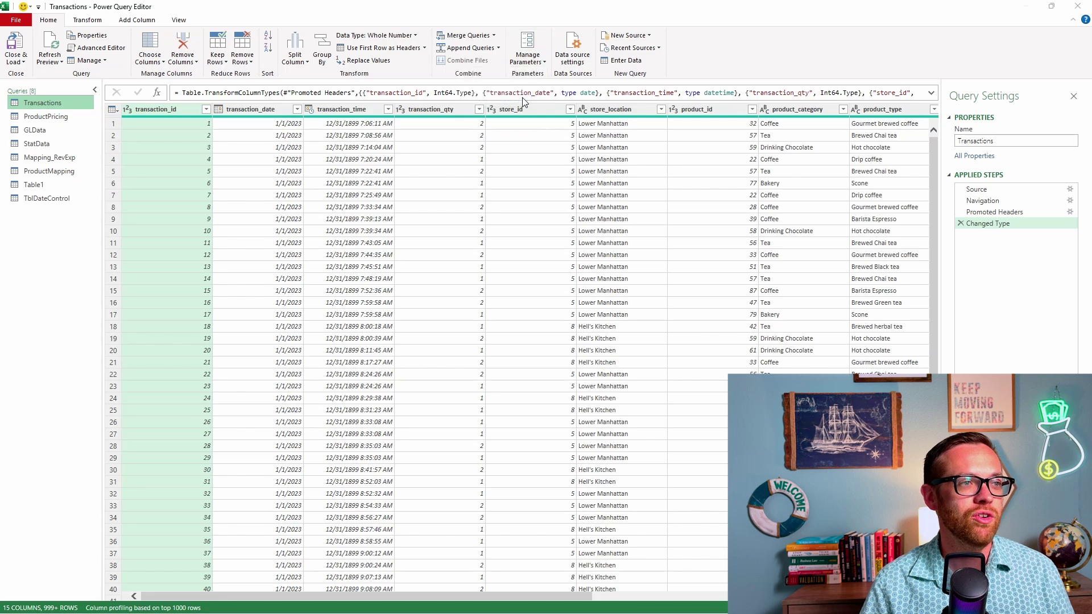
double_click(554, 175)
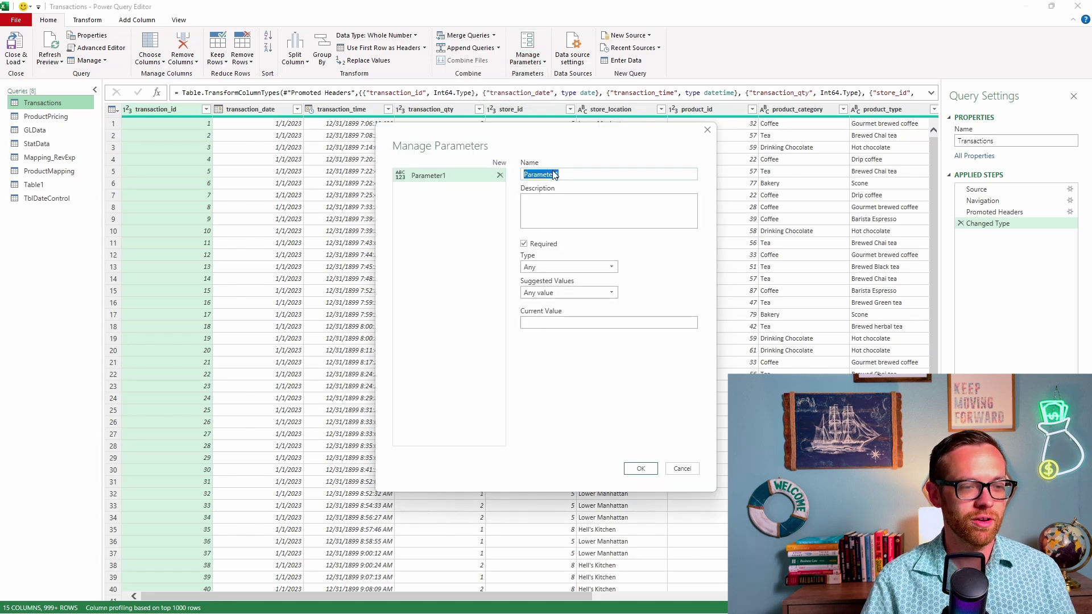
text(Lowe)
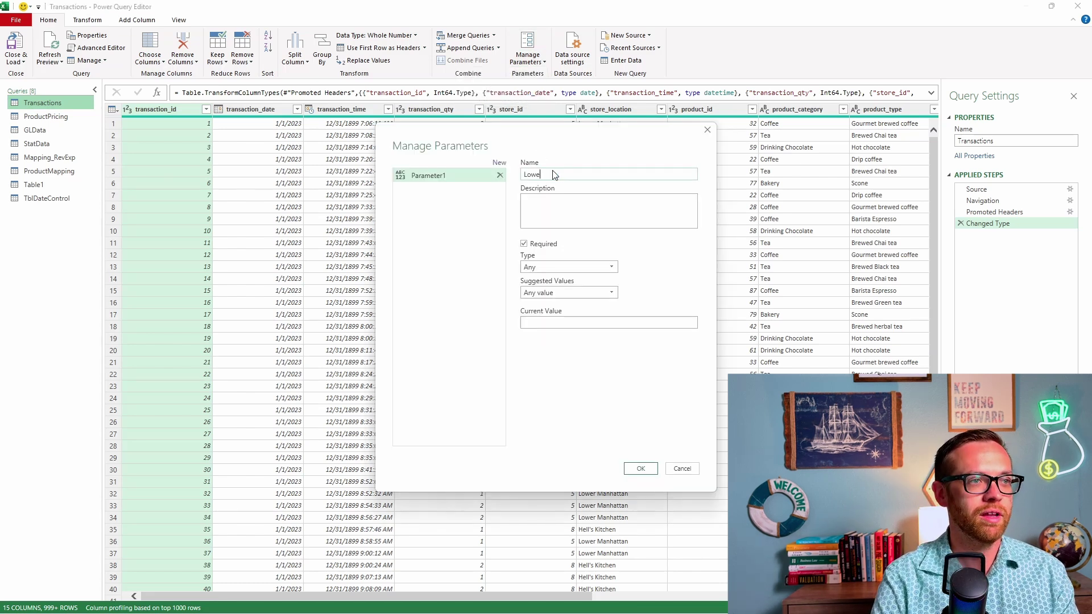
text(r Manhatta)
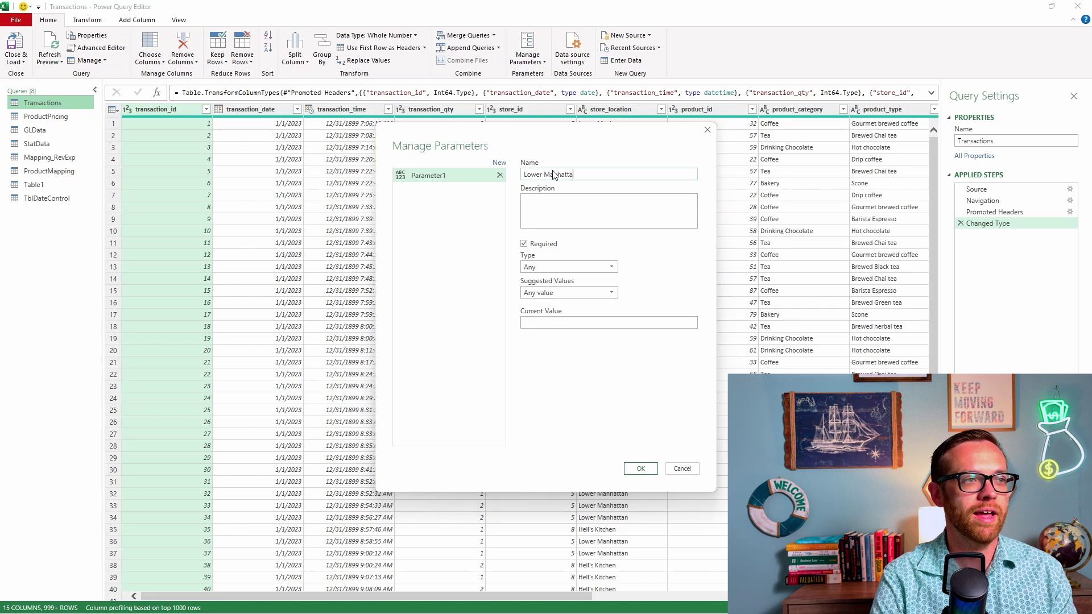
text(n Store)
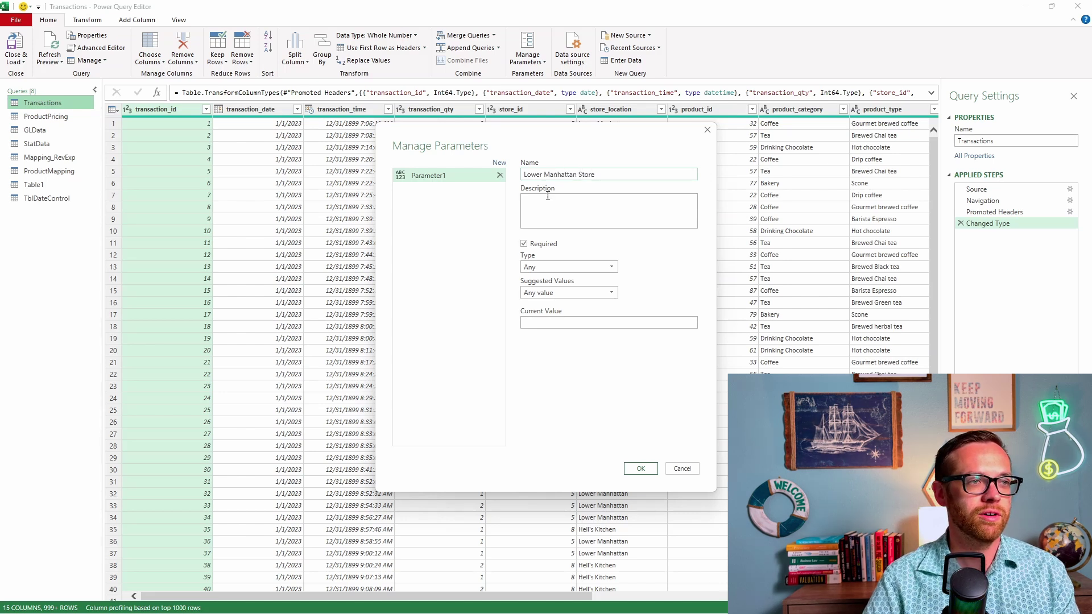
click(550, 218)
text(Filter da)
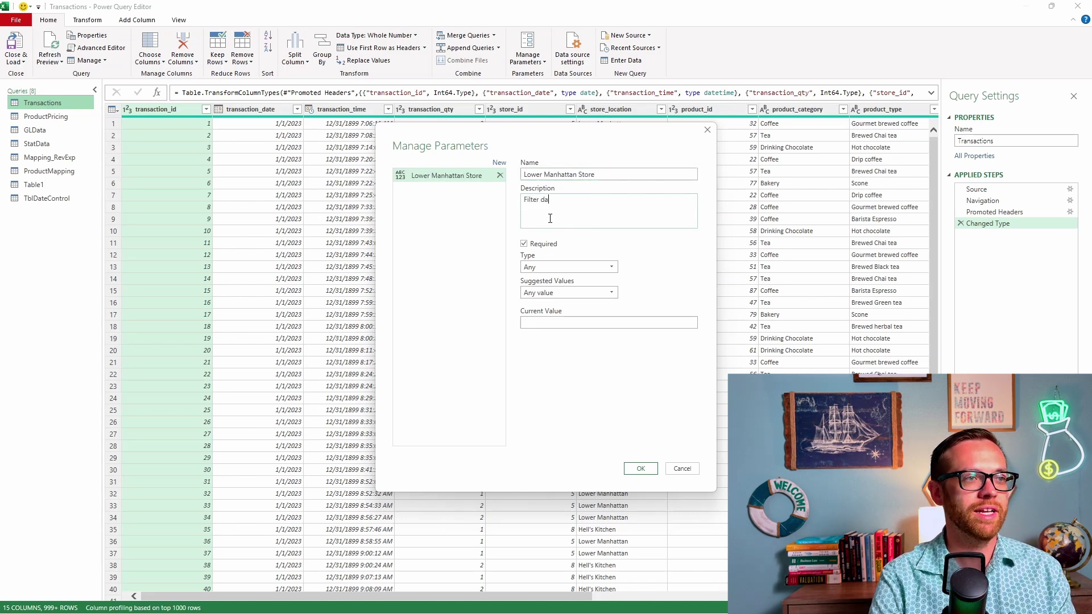
text(ta set for Low)
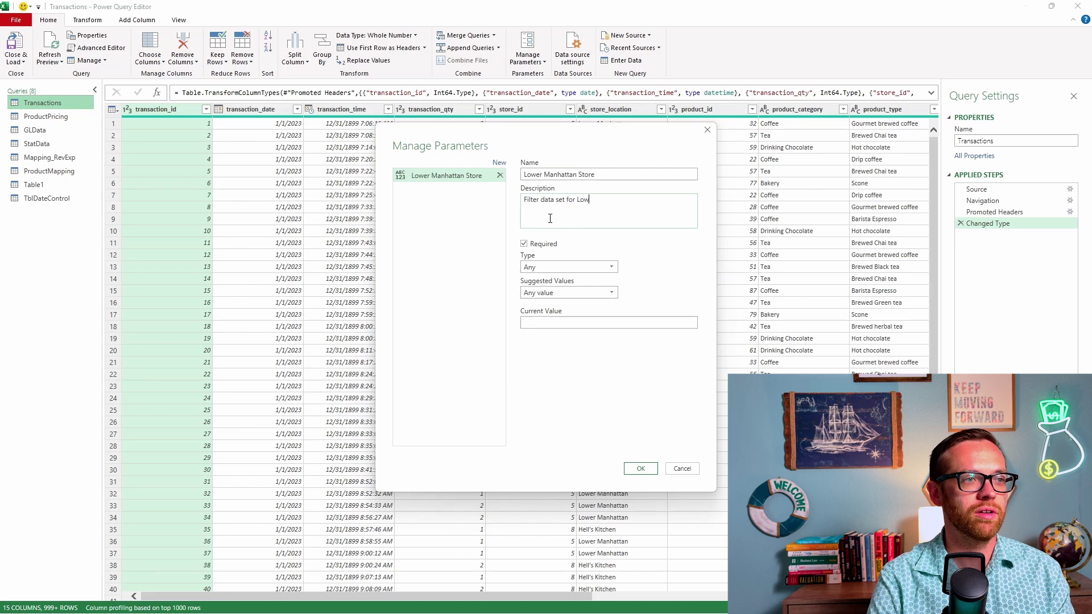
text(er Manhat)
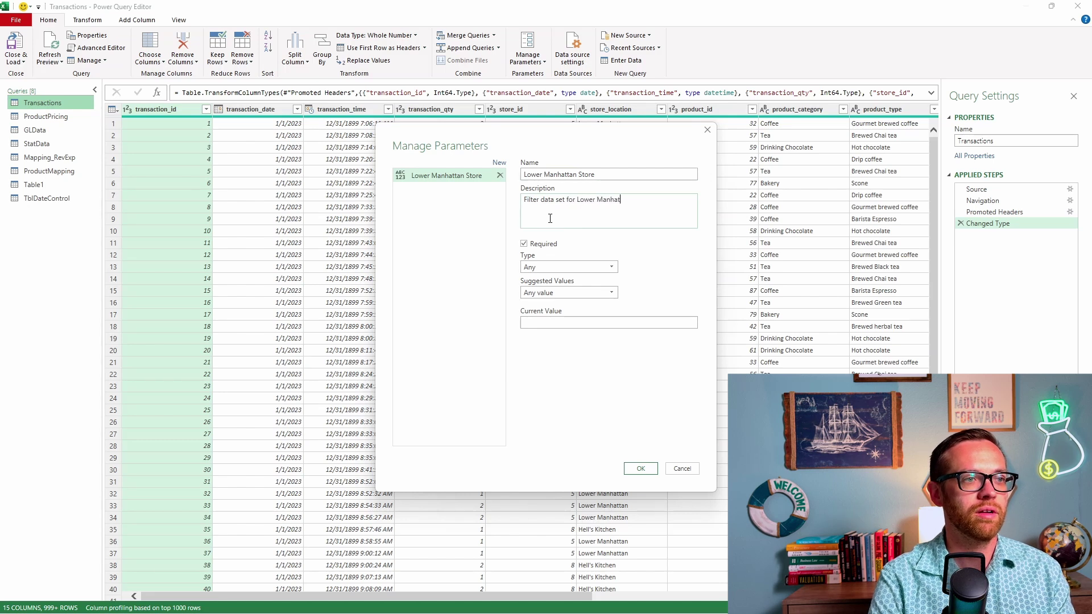
text(tan only)
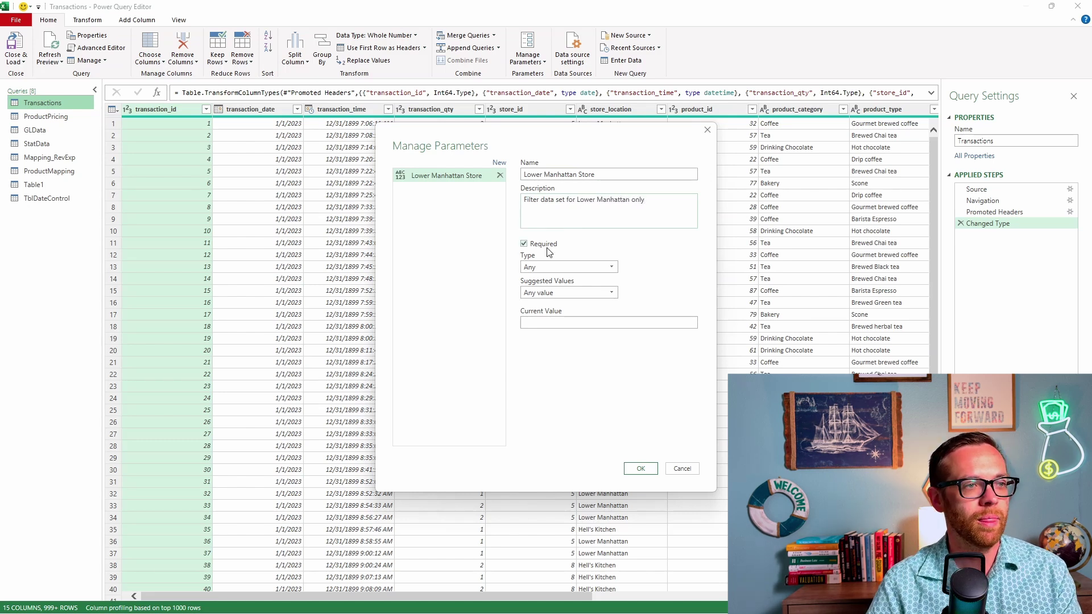
- Give the parameter a suggested-values list of Lower Manhattan, current value Lower Manhattan, and save it
click(556, 292)
click(557, 315)
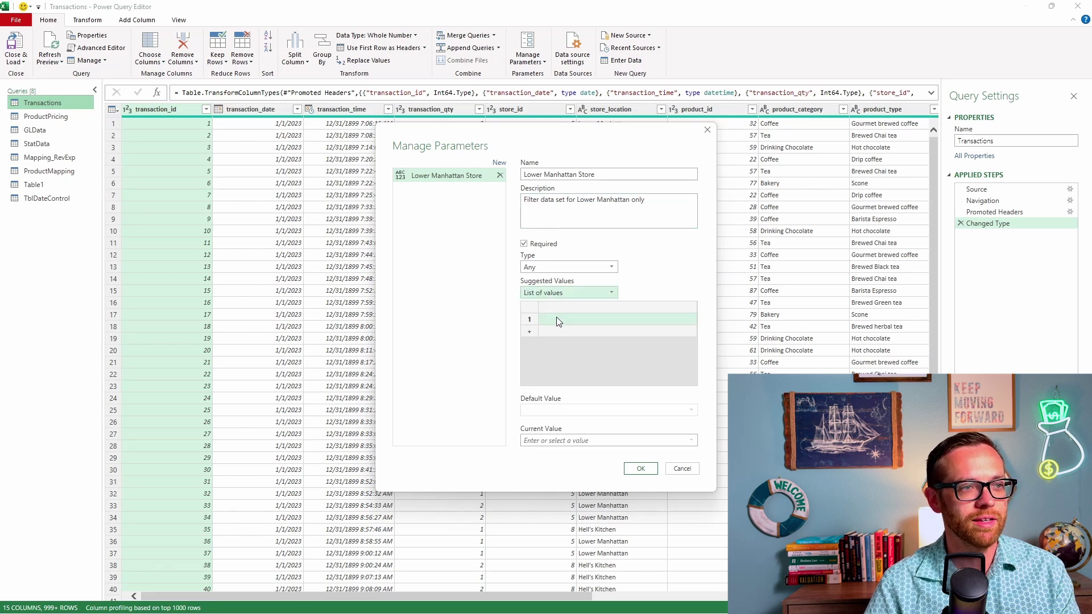
click(551, 320)
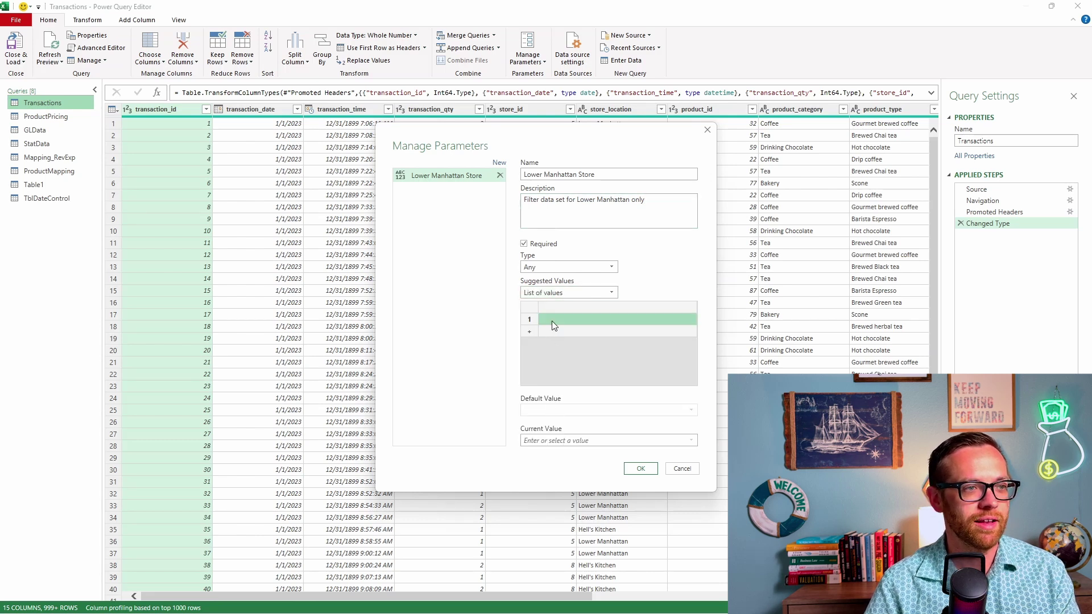
text(Low)
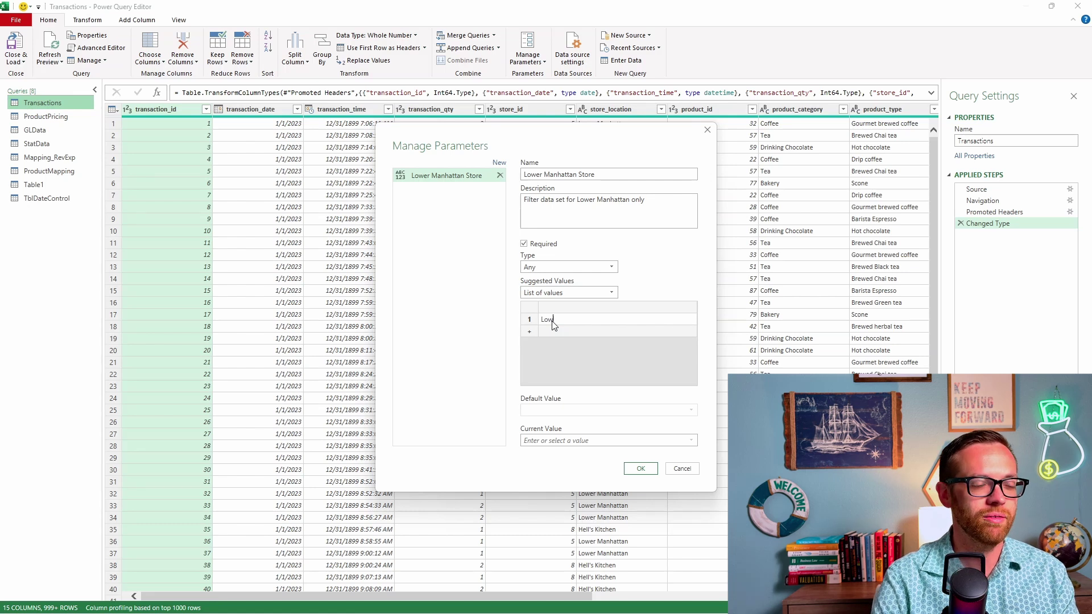
text(er Manhattan)
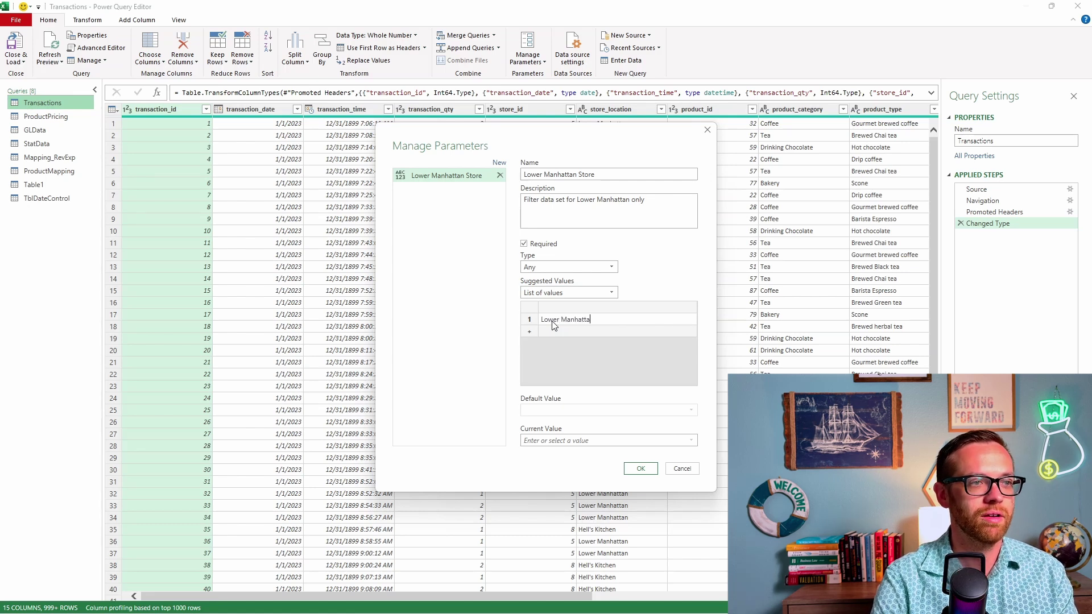
click(582, 440)
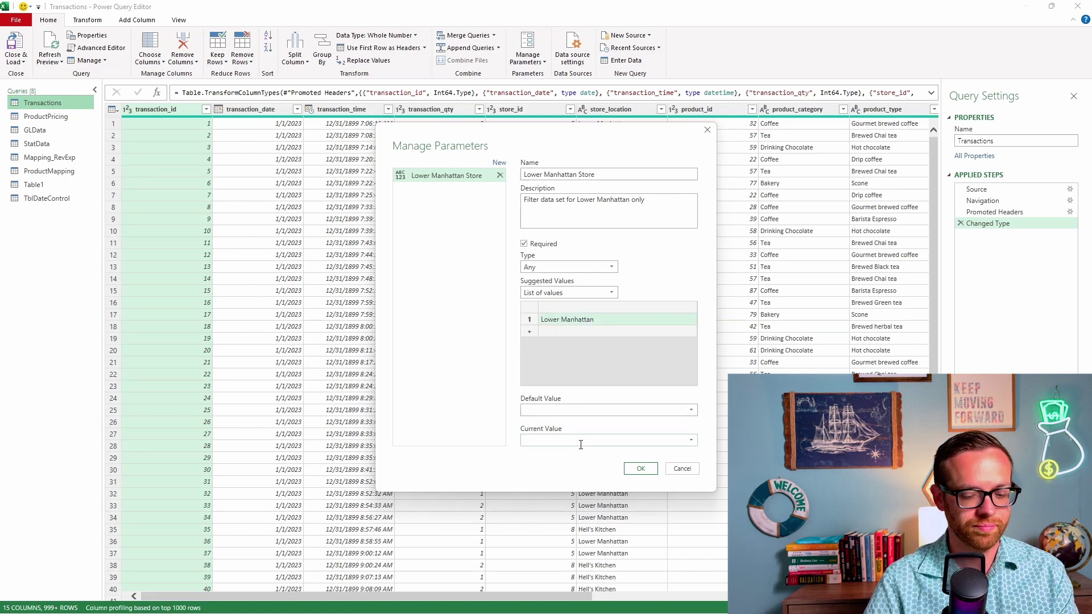
text(Lower Manha)
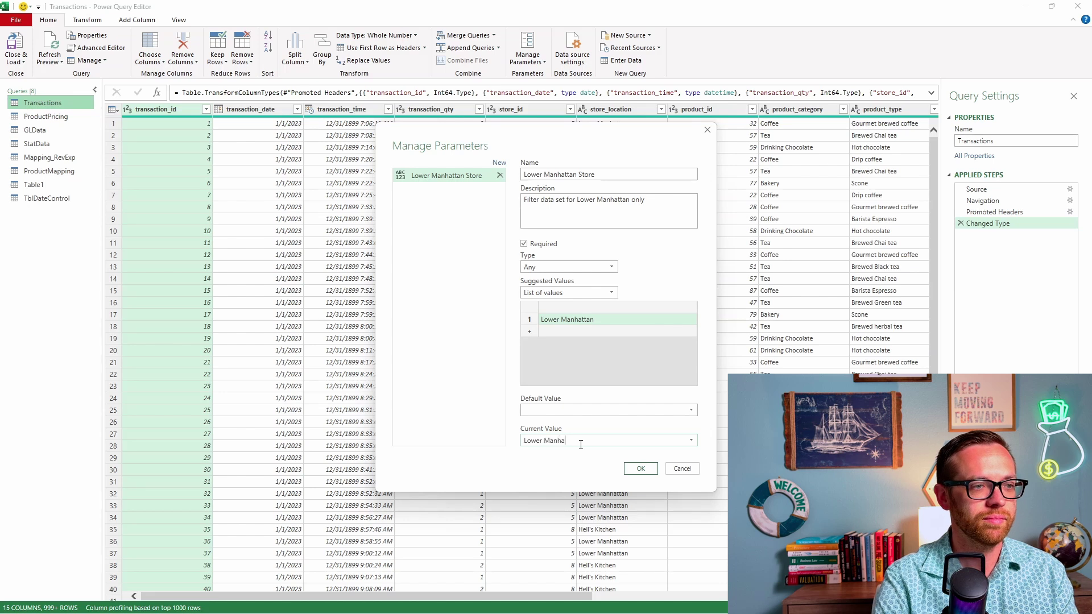
text(ttan)
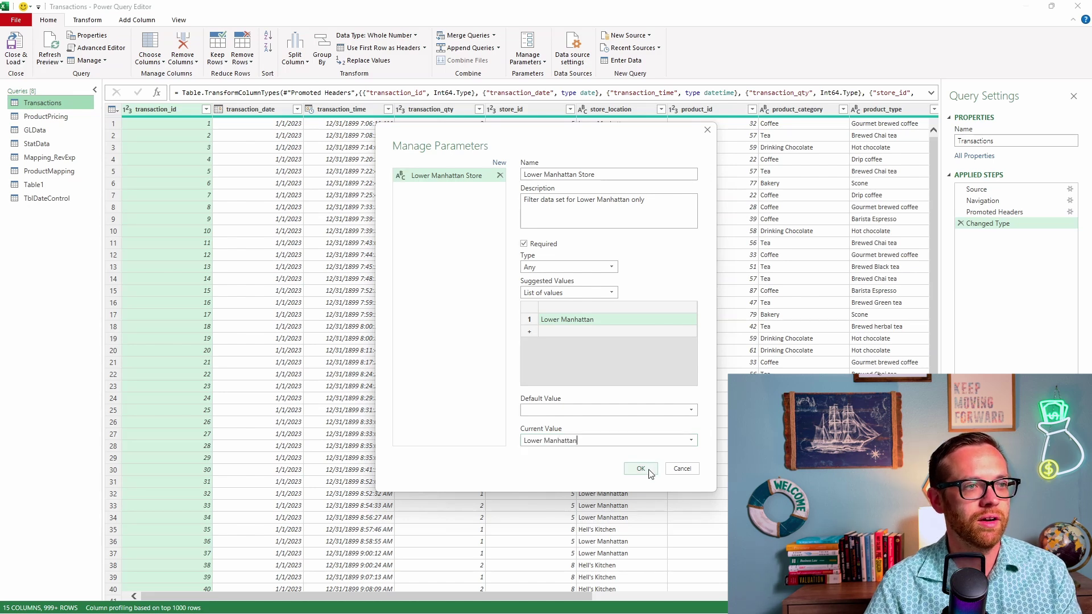
click(648, 469)
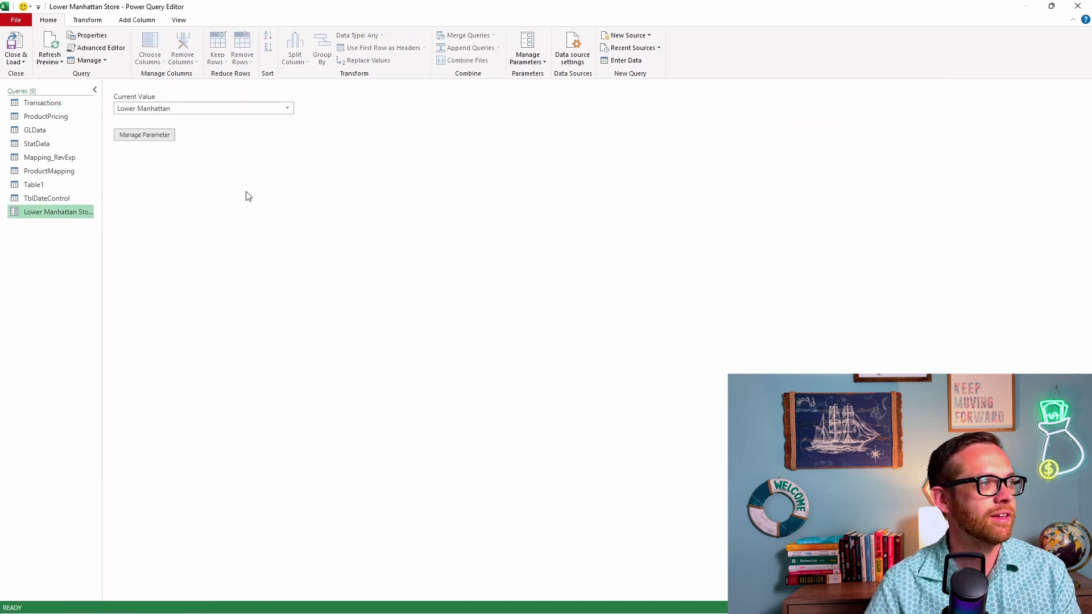
- Review the Lower Manhattan Store parameter settings and close them unchanged
mouse_move(66, 215)
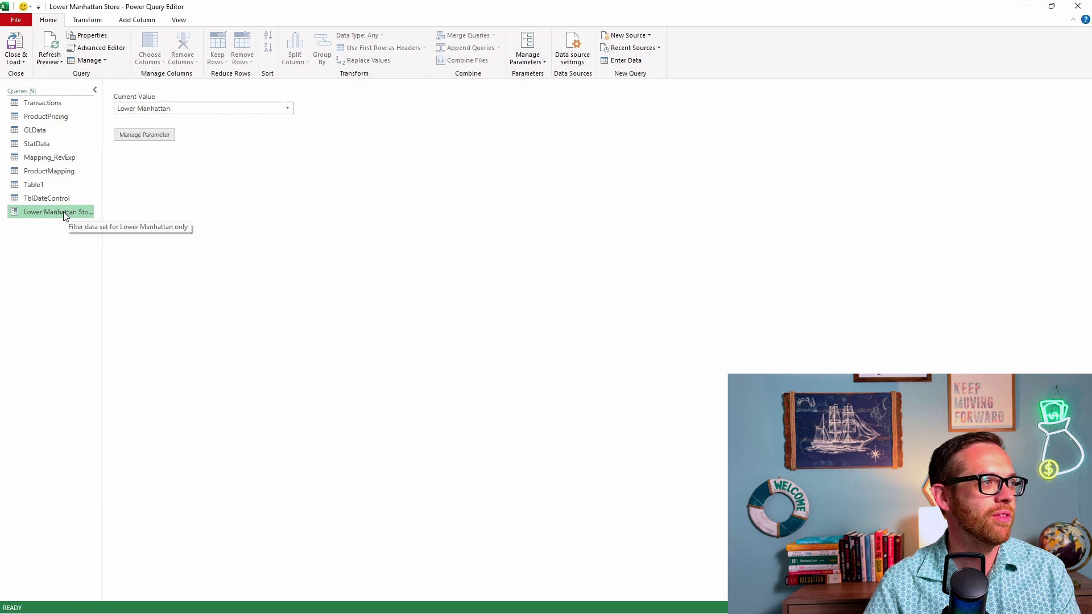
click(156, 135)
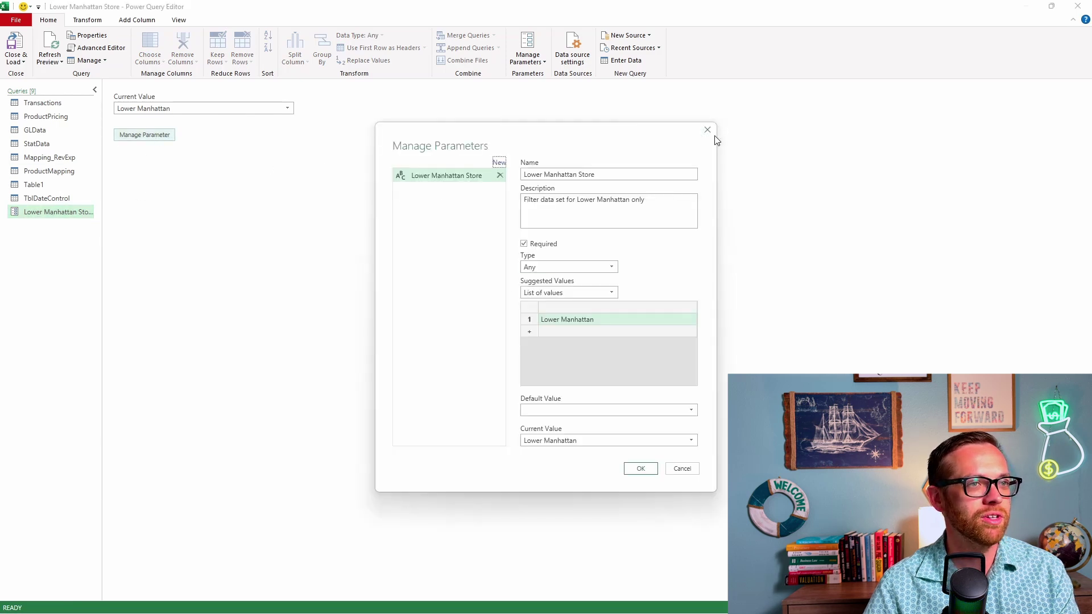
click(708, 130)
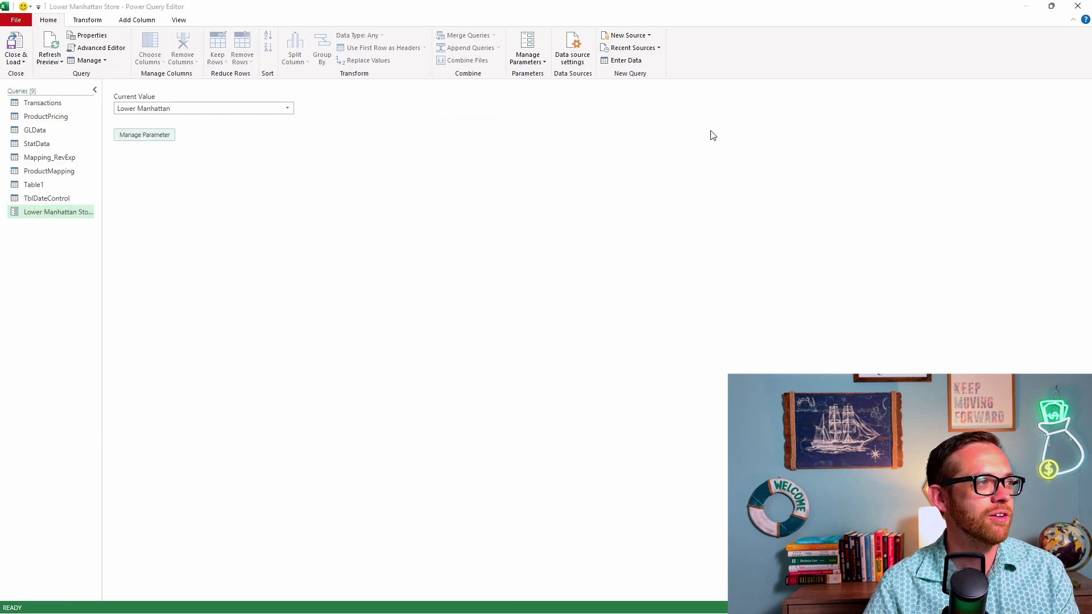
- Filter Transactions' store_location to equal the Lower Manhattan Store parameter value
click(46, 104)
click(631, 204)
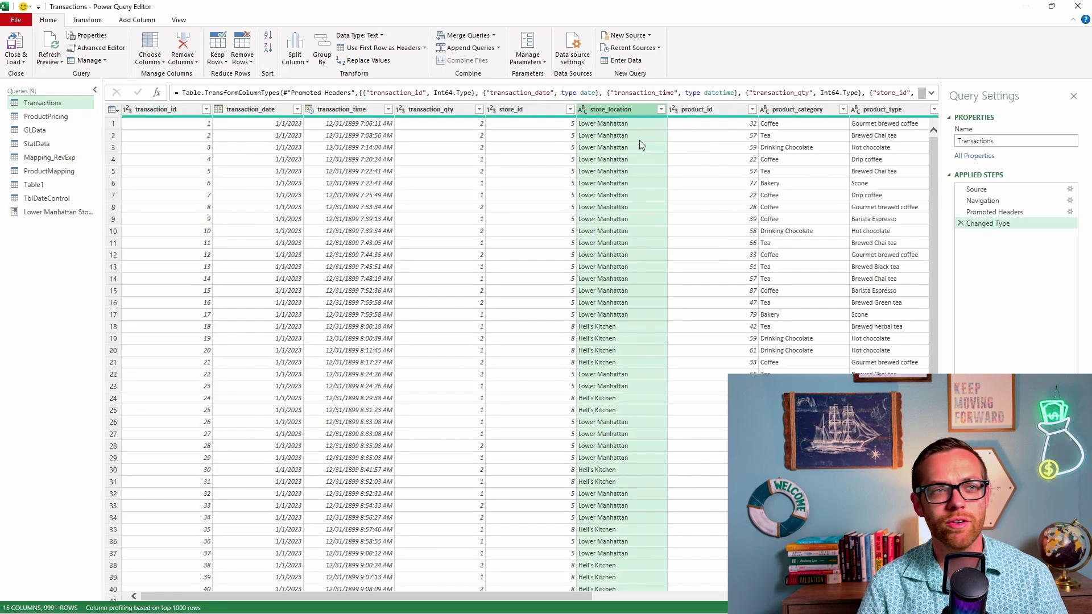
click(661, 109)
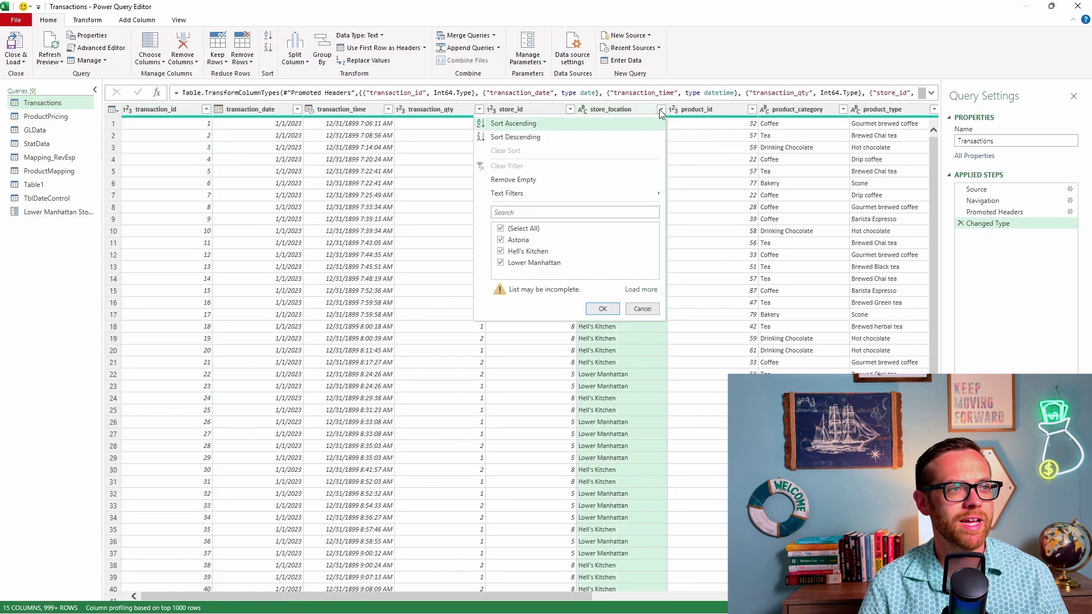
mouse_move(642, 194)
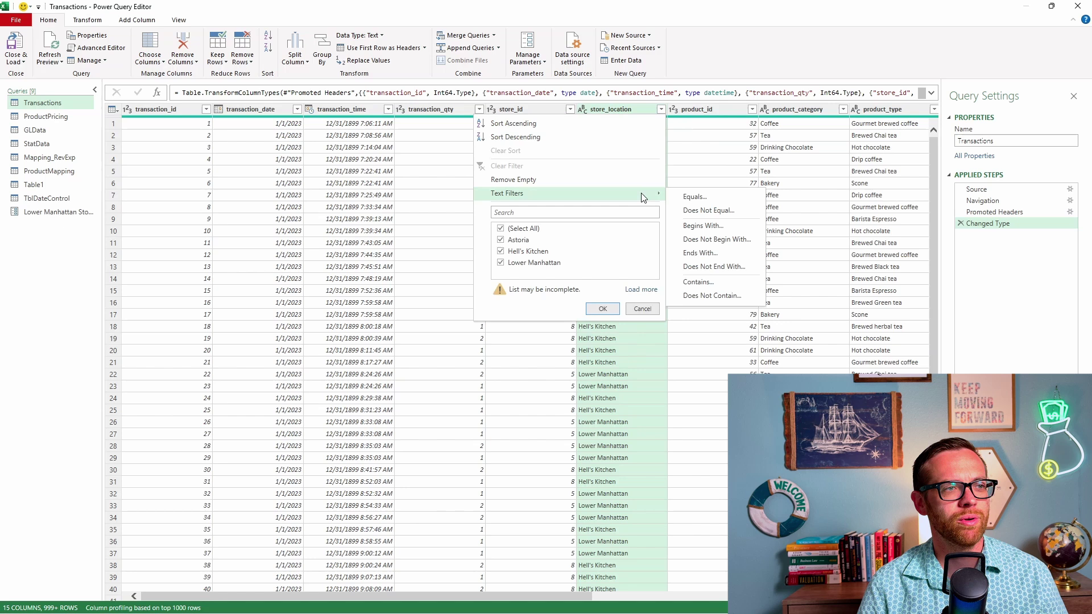
click(719, 199)
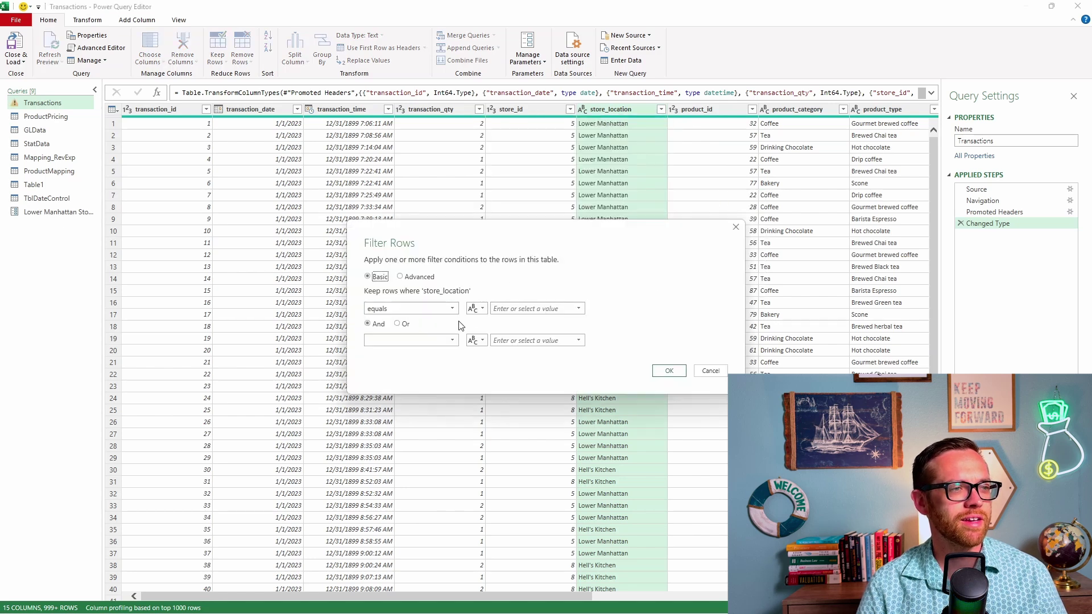
click(479, 309)
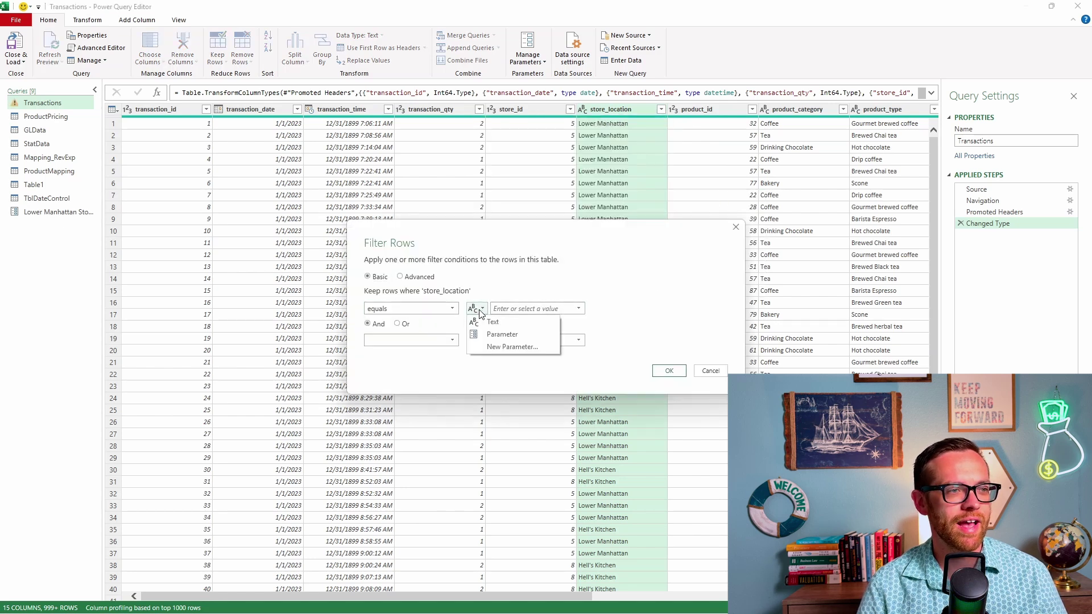
click(504, 336)
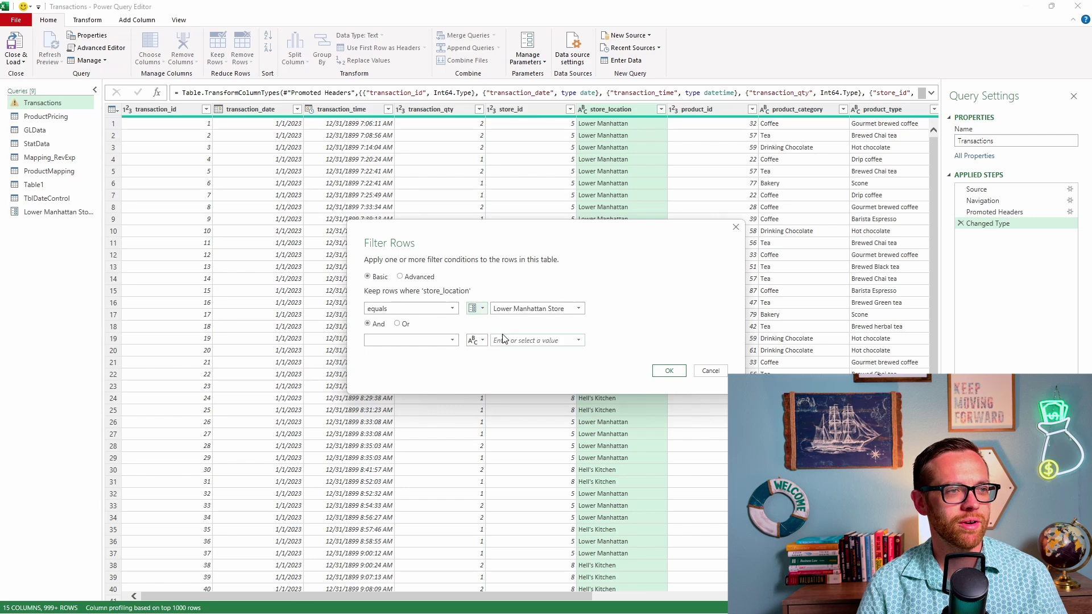
click(551, 309)
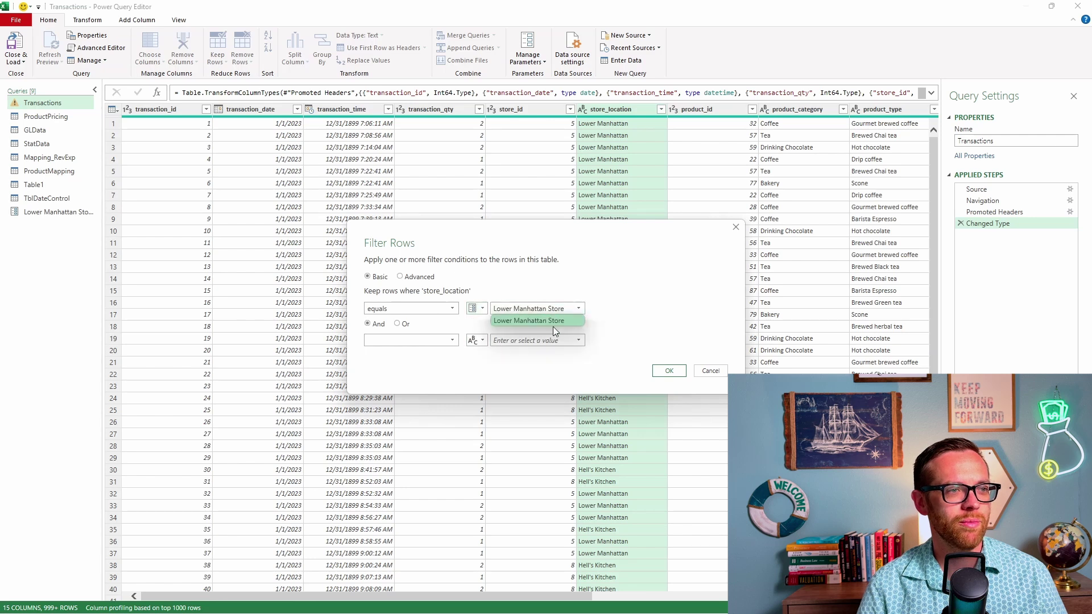
click(506, 321)
click(668, 371)
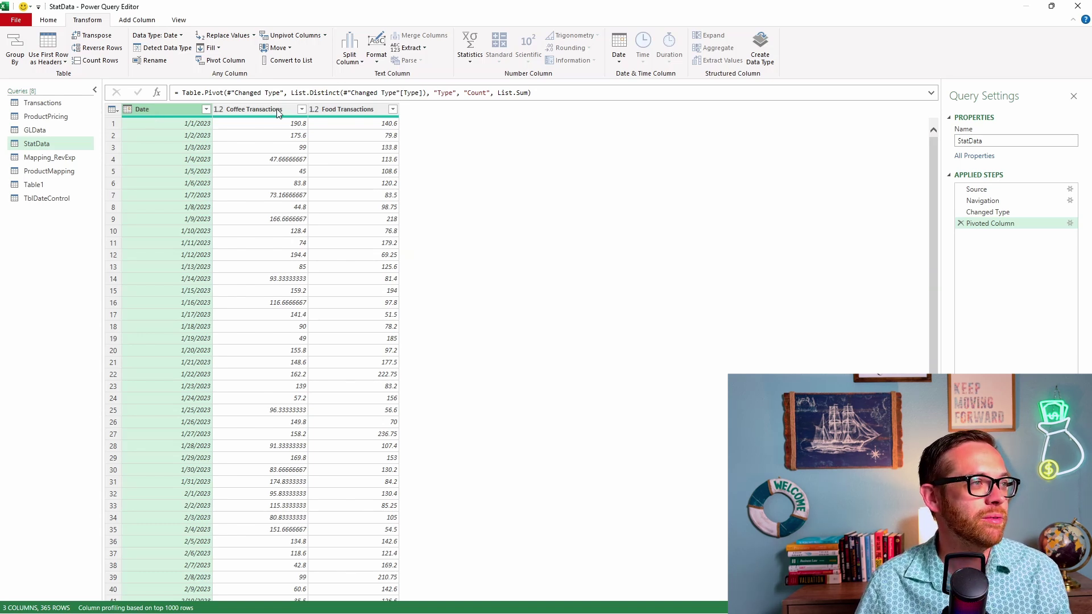
- Unpivot Coffee Transactions and Food Transactions into Date, Attribute and Value columns (730 rows)
click(294, 110)
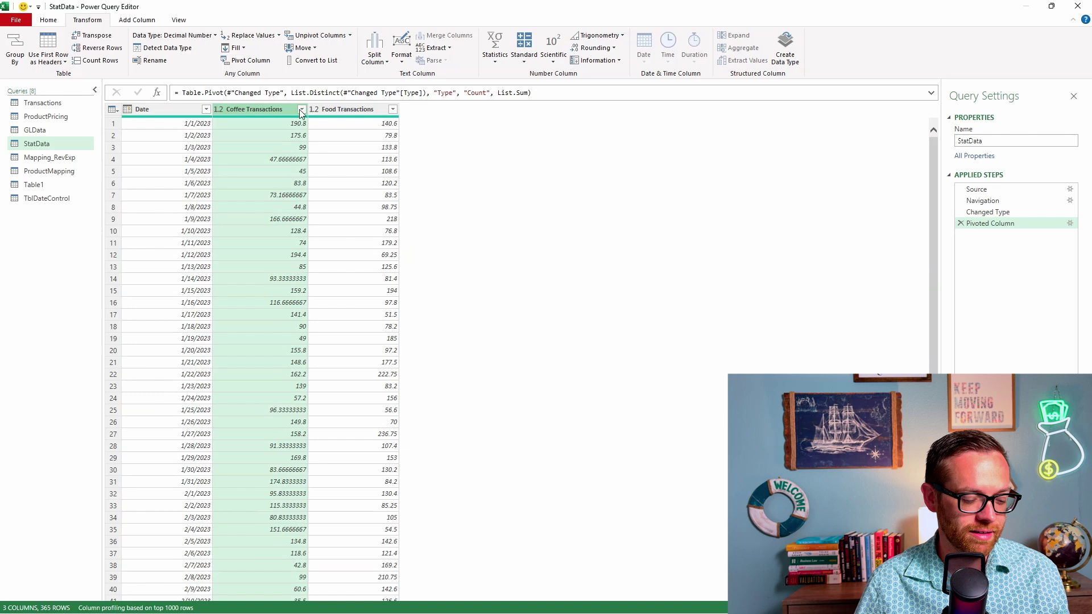
ctrl+click(349, 110)
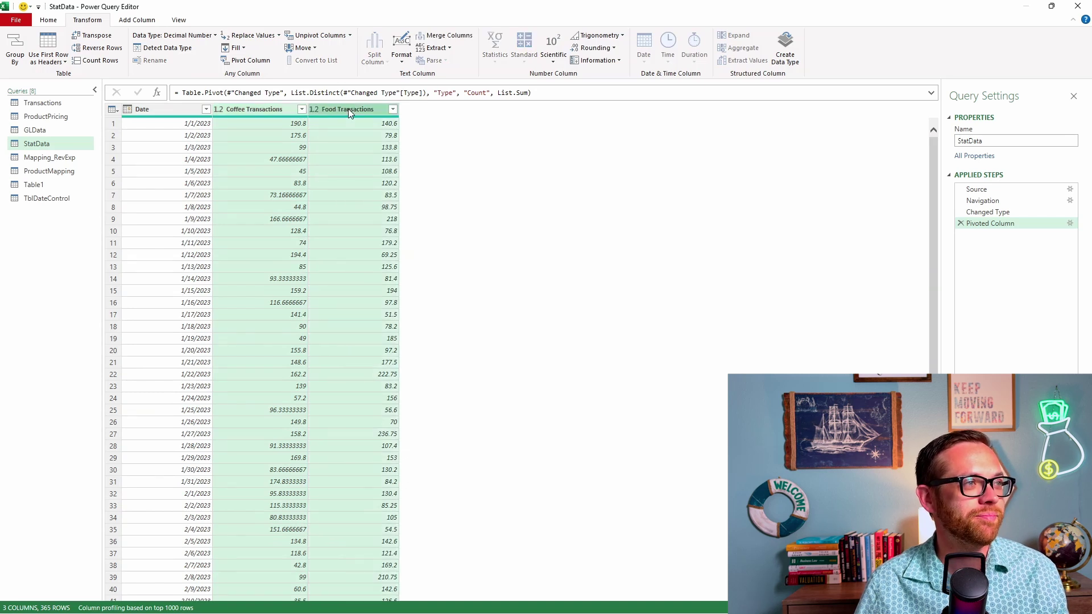
click(350, 36)
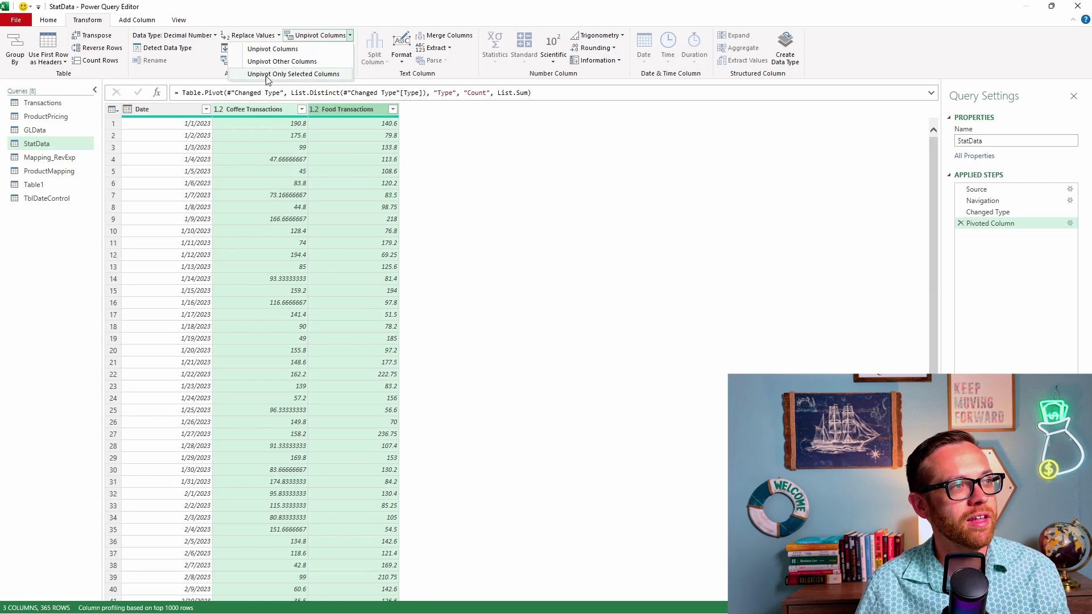
click(311, 35)
click(315, 36)
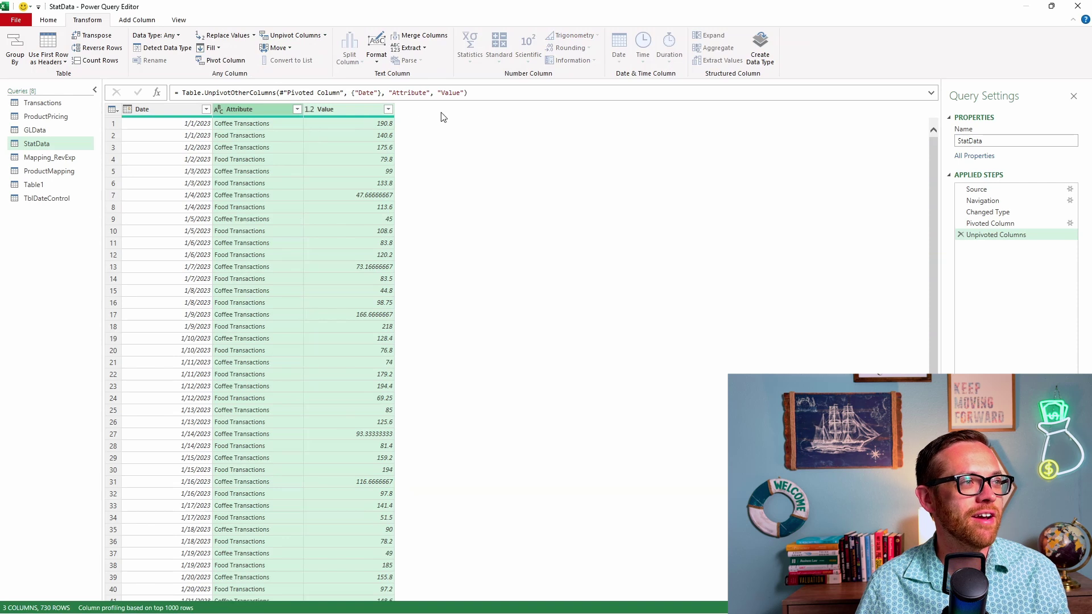
- Rename StatData's Attribute column header to 'Category'
click(253, 111)
double_click(254, 111)
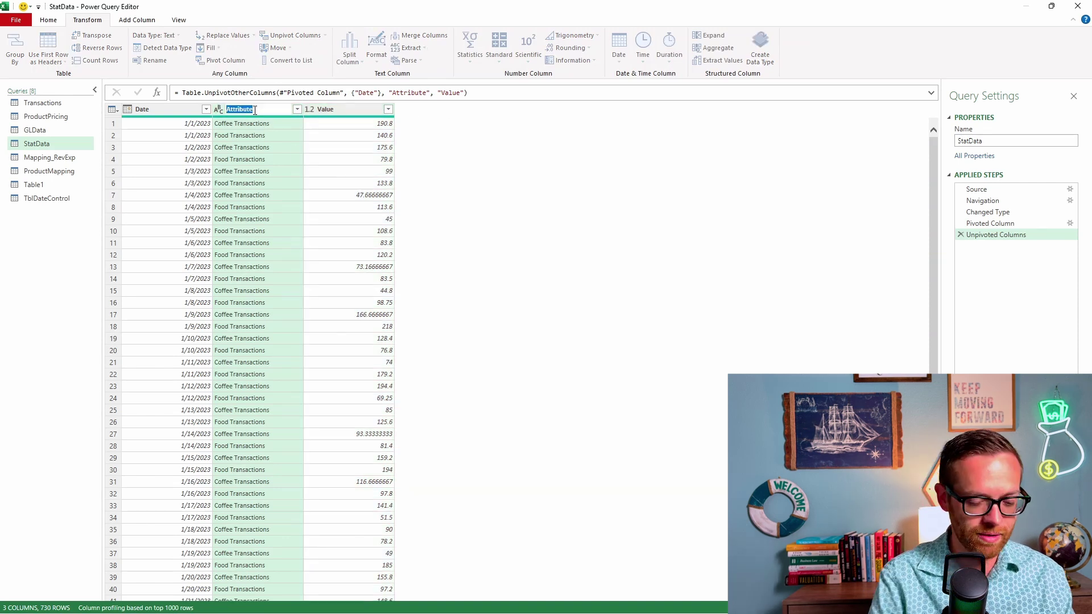
text(Category)
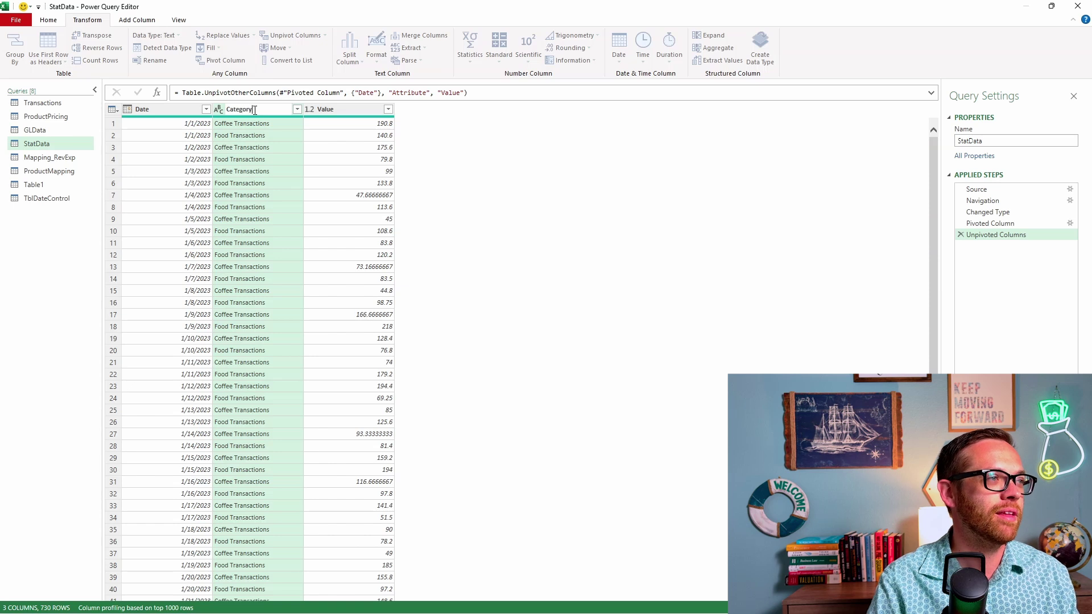
key(Return)
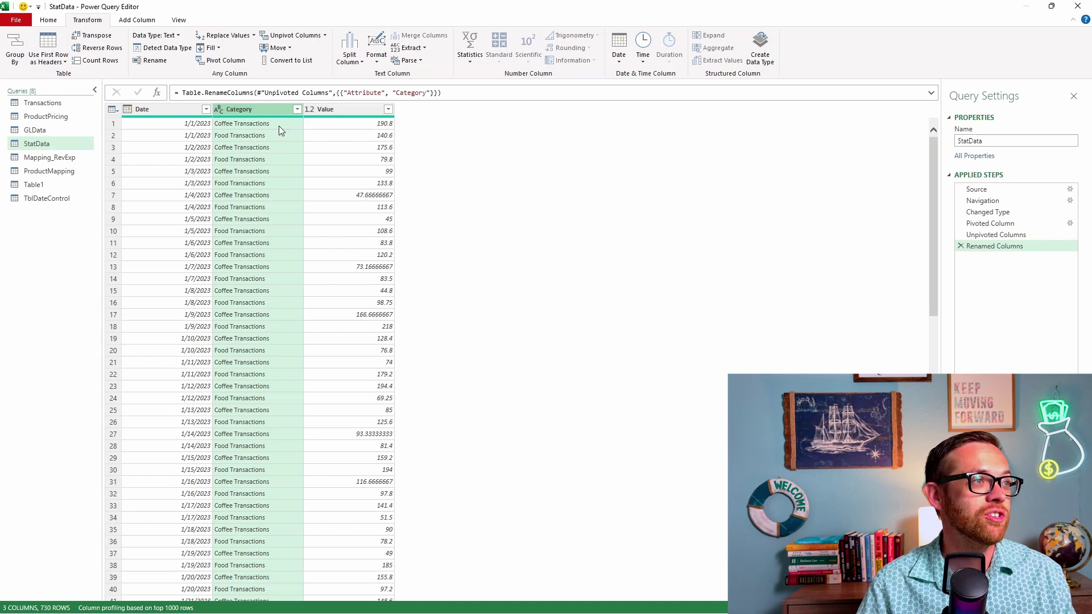
- Pivot Category back into separate columns using Value as the values column
click(219, 65)
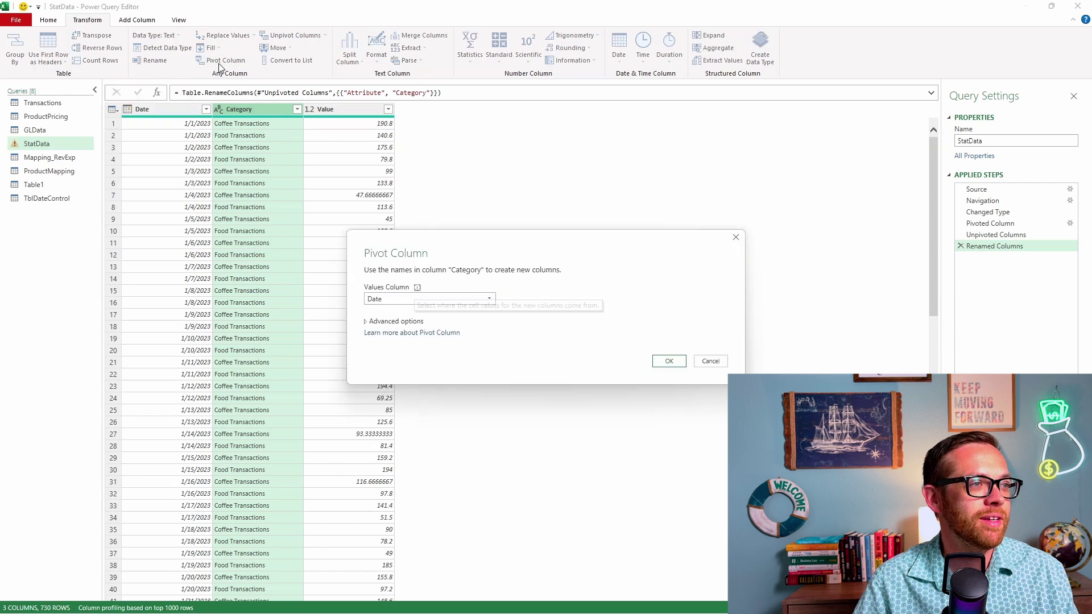
click(388, 300)
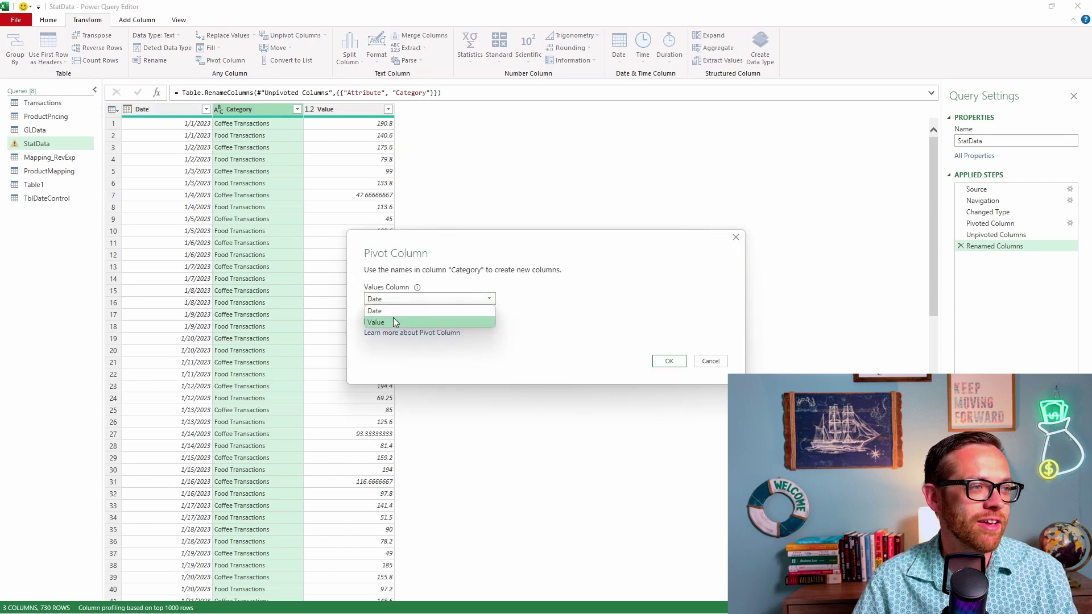
click(393, 319)
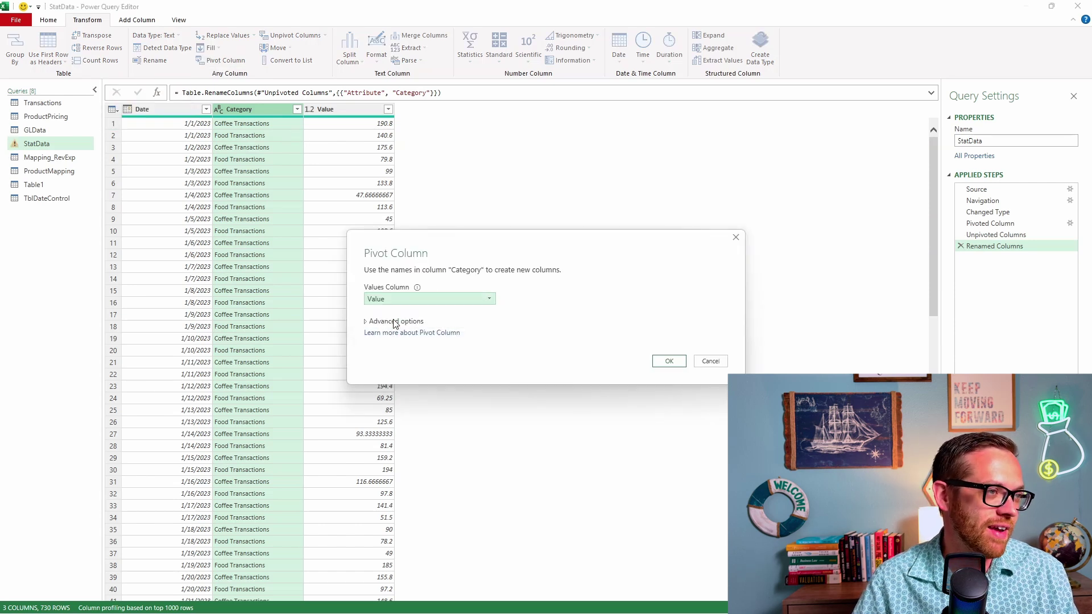
click(675, 362)
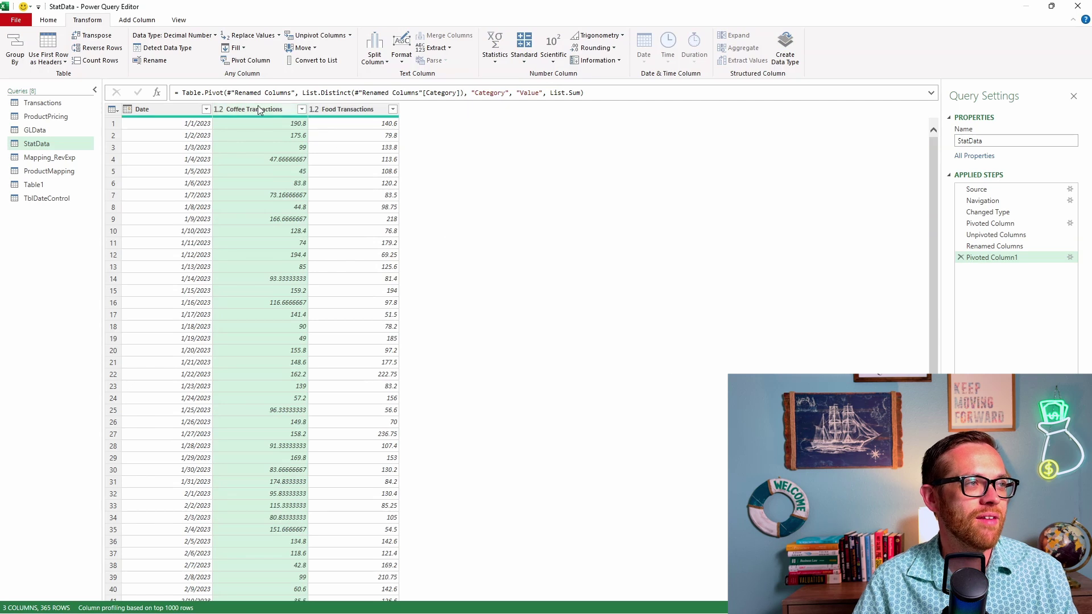
- Delete the Pivoted Column1, Renamed Columns and Unpivoted Columns steps
click(960, 257)
click(960, 244)
click(961, 235)
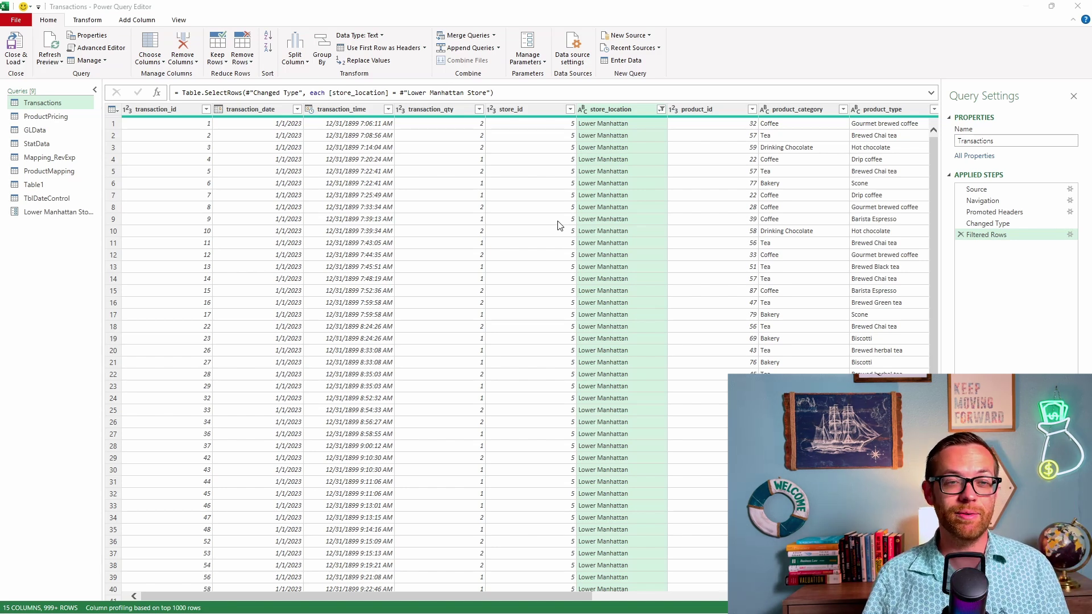
- Duplicate the Transactions query as Transactions (2)
click(47, 106)
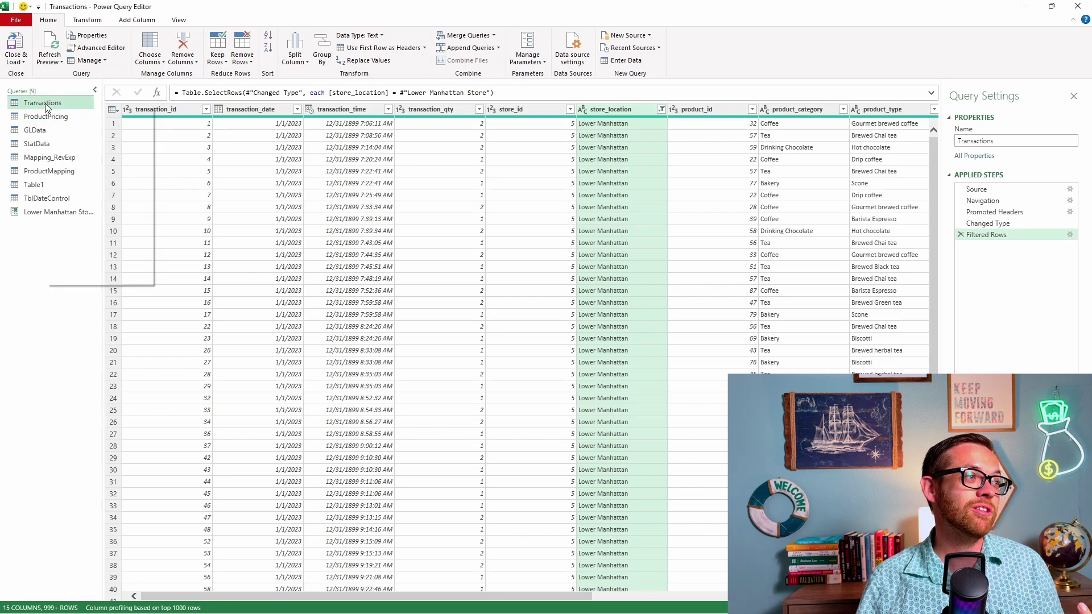
right_click(46, 103)
click(81, 169)
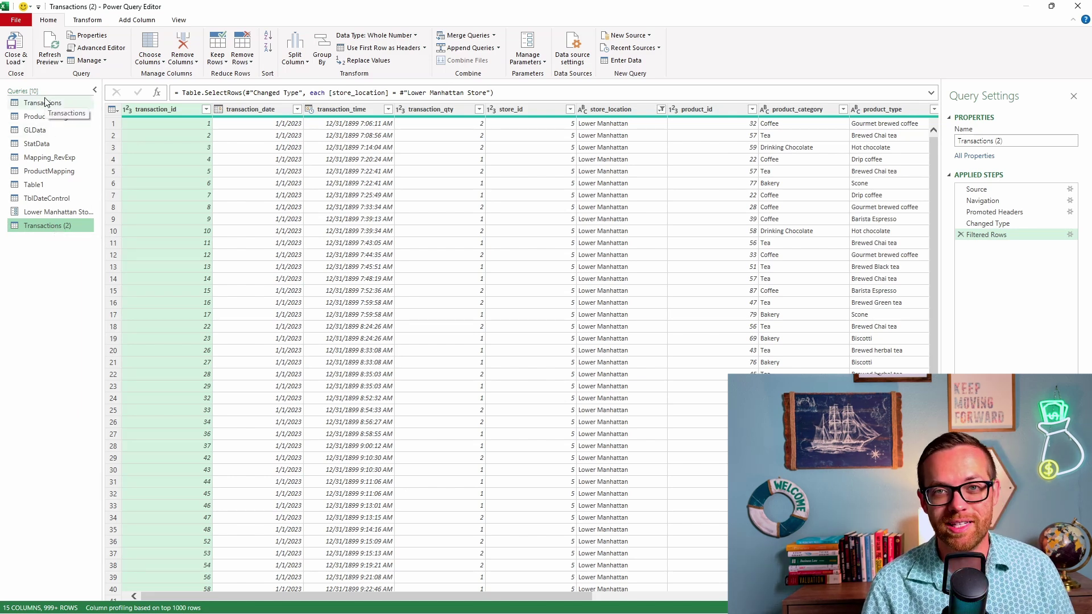
- Delete the Transactions (2) query and confirm the deletion
right_click(55, 231)
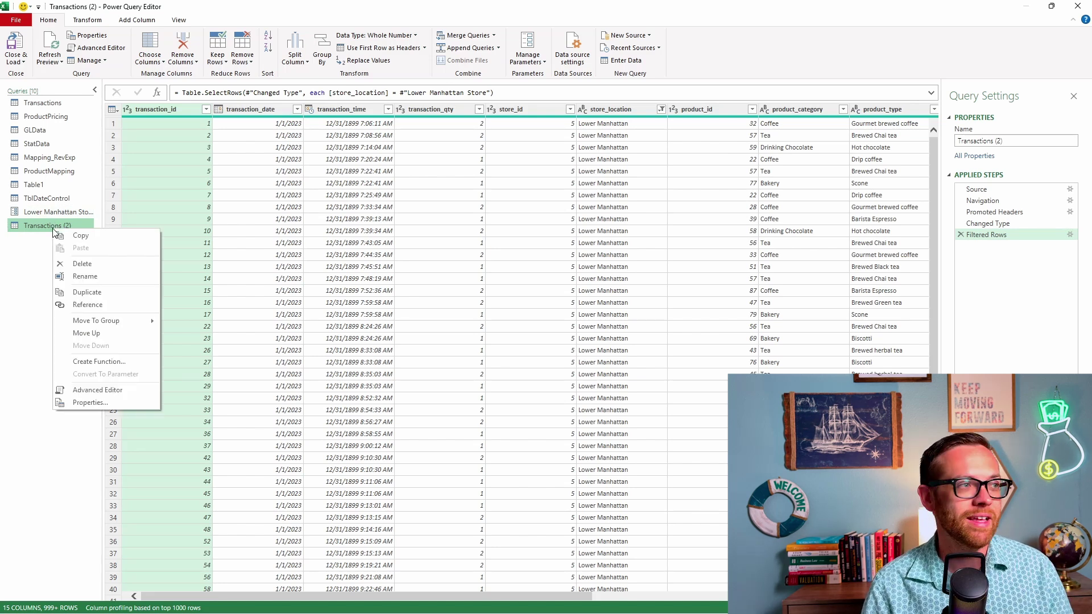
click(74, 270)
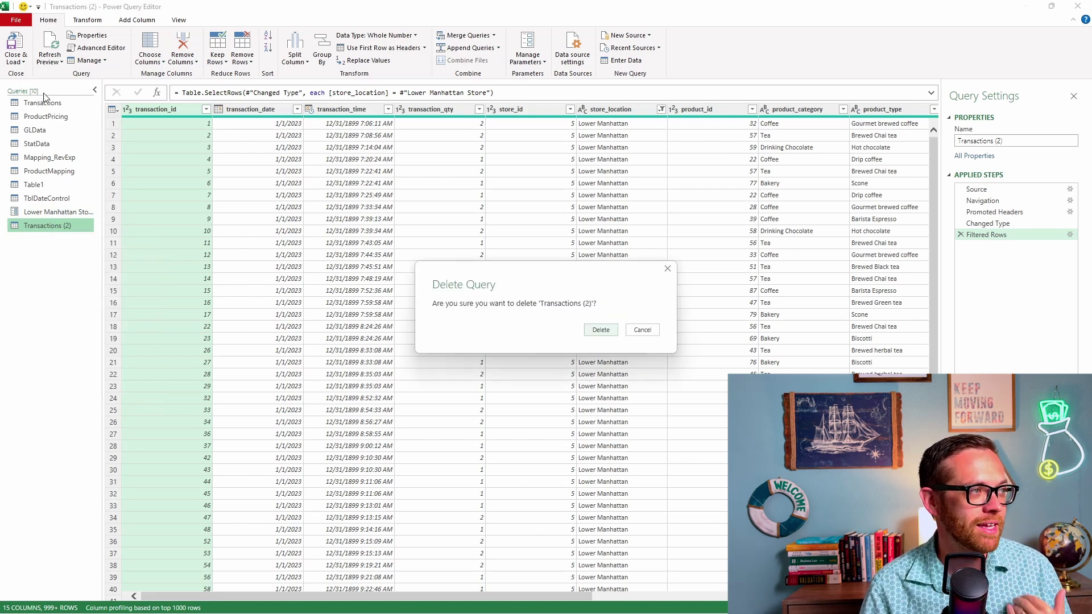
click(598, 329)
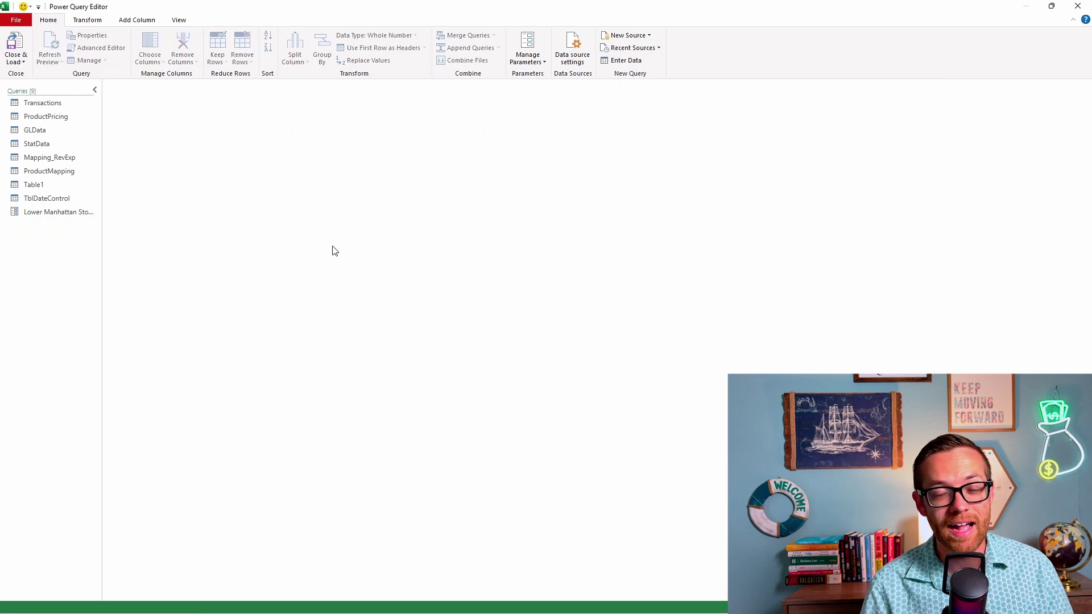
- Create Transactions (2) as a reference to Transactions and compare the two queries
click(42, 104)
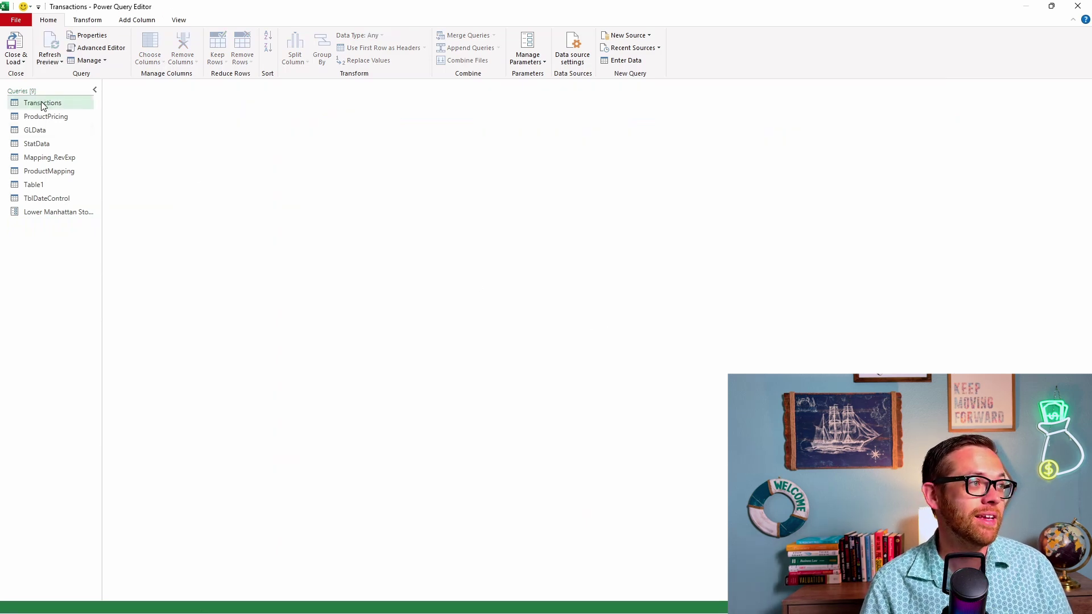
right_click(42, 104)
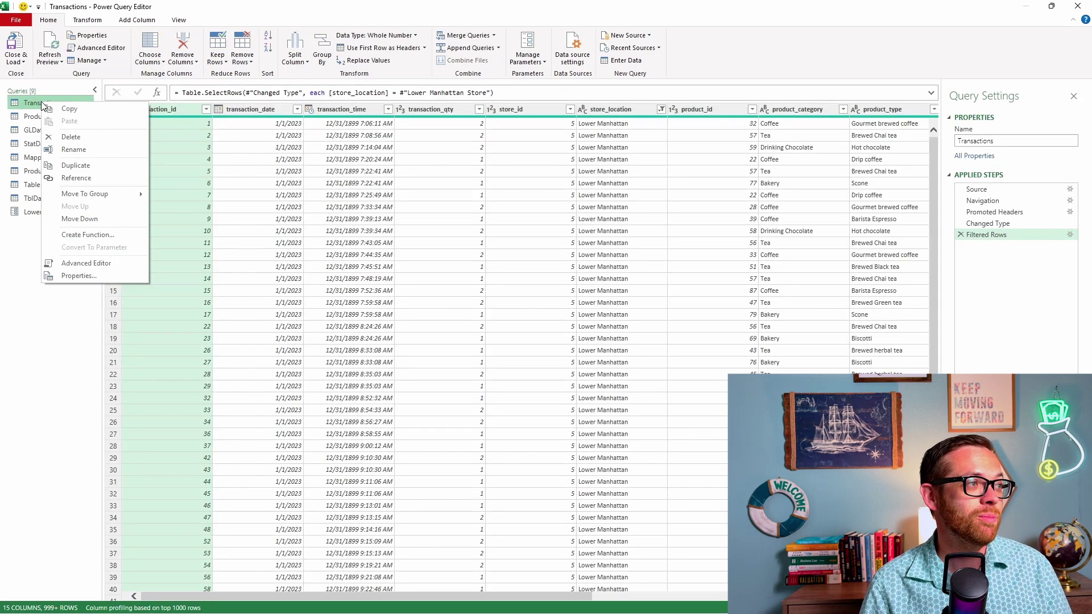
click(86, 179)
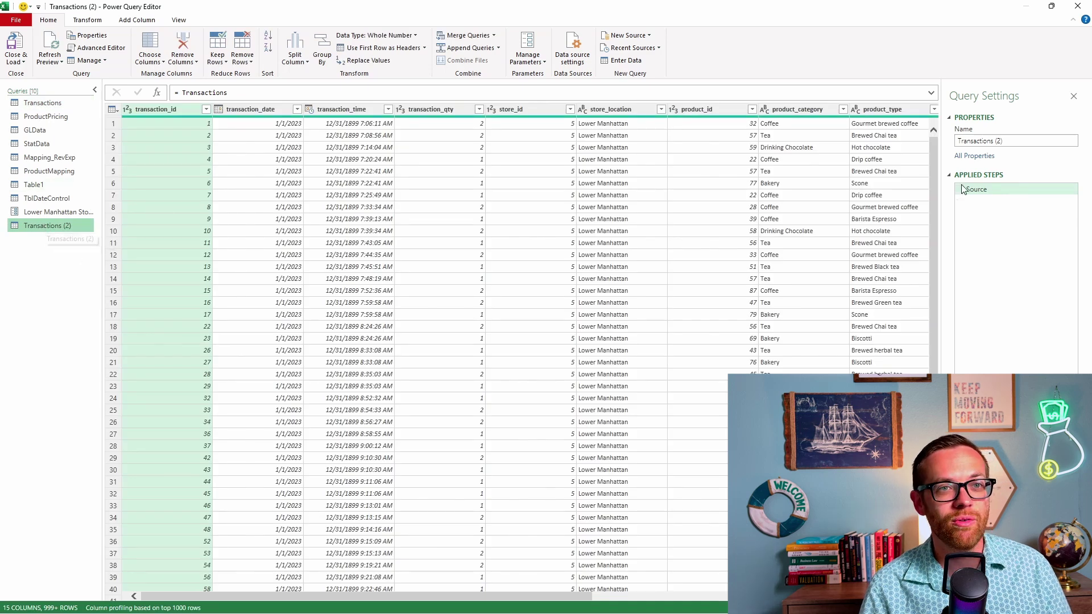
click(67, 102)
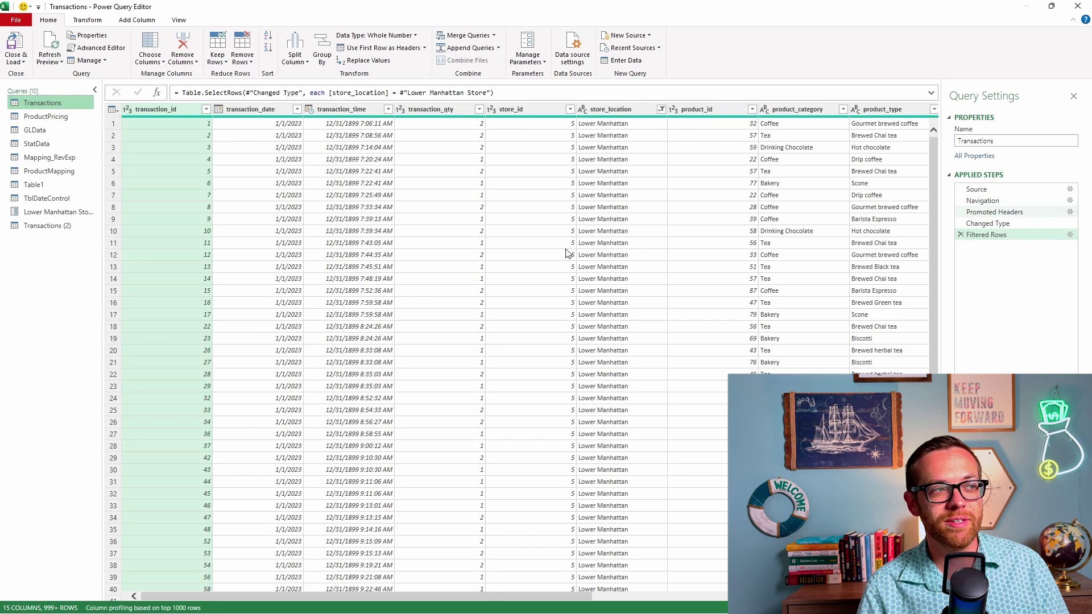
click(45, 226)
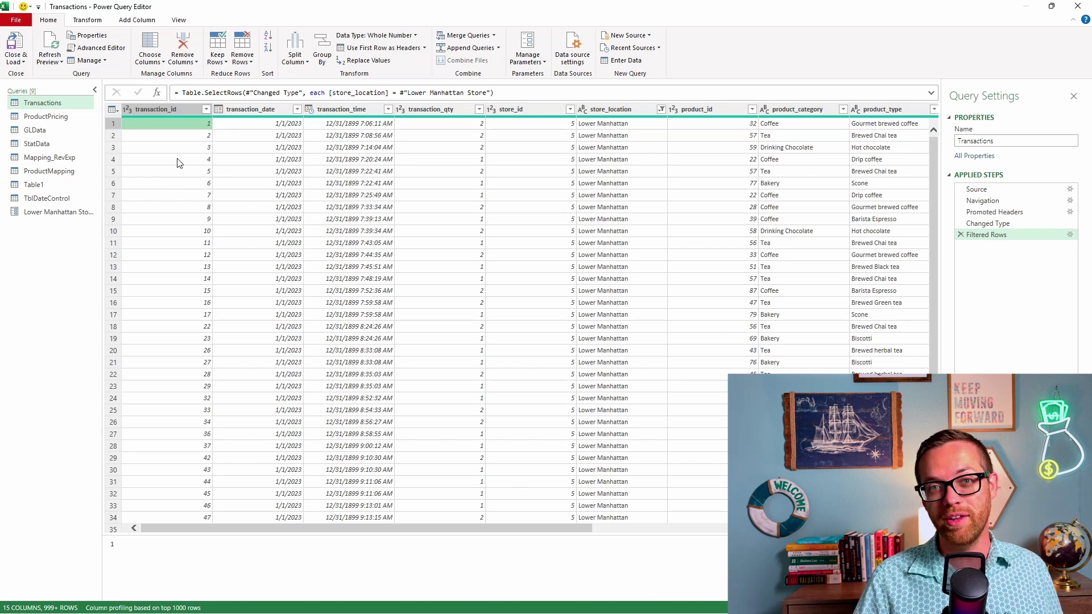
- Select the transaction_date column in the Transactions query
click(238, 111)
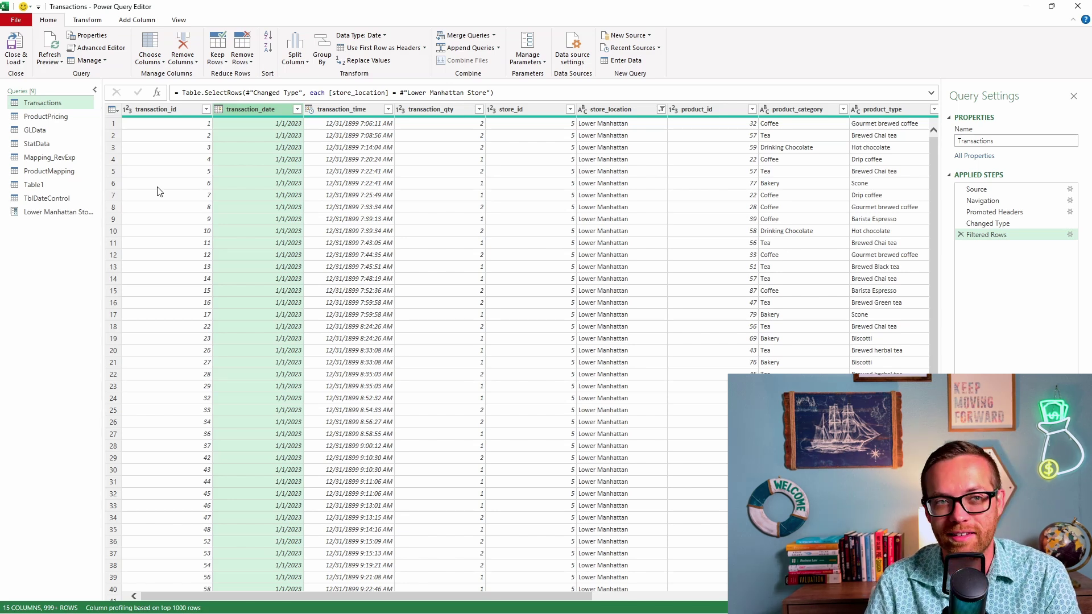
click(693, 111)
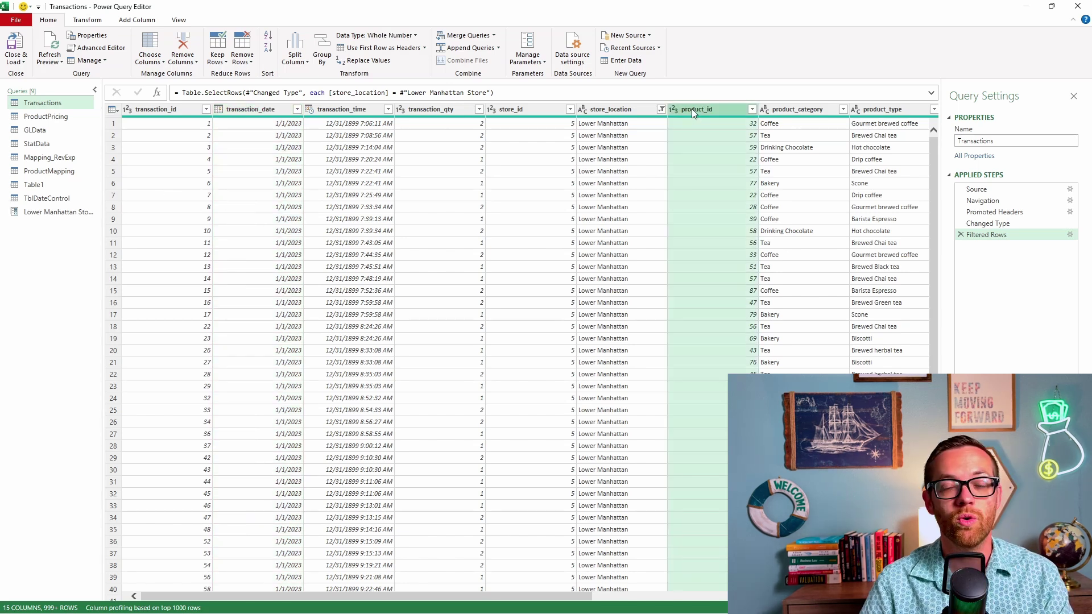
right_click(692, 110)
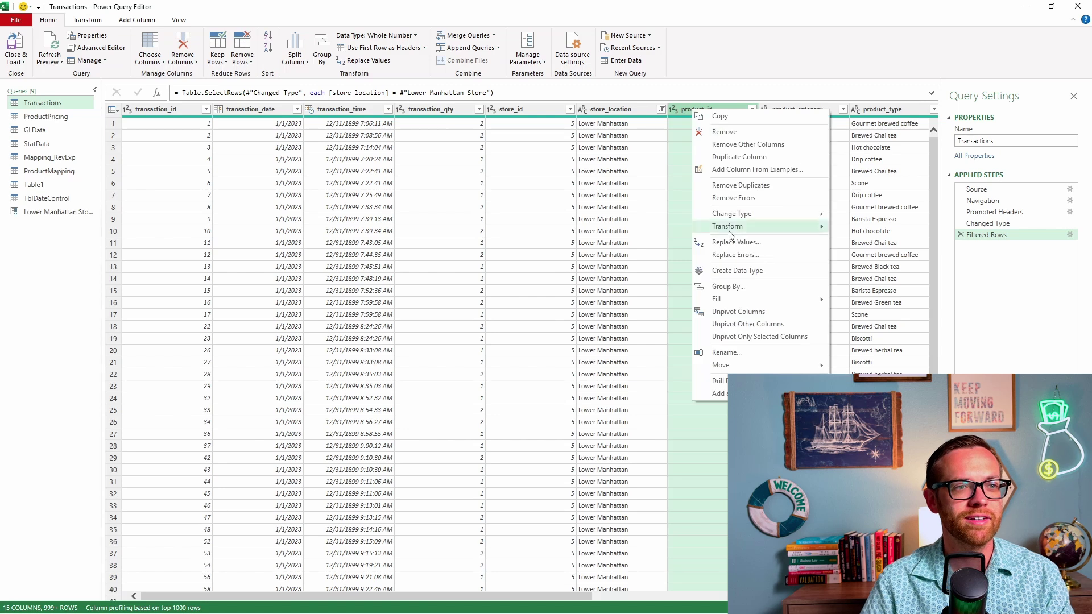
click(772, 246)
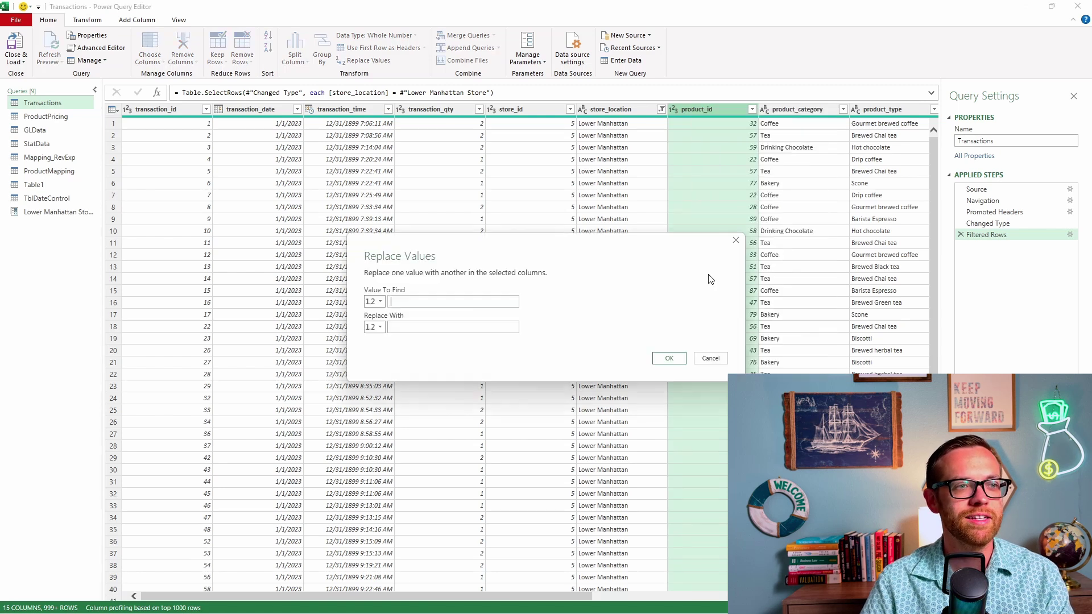
text(null)
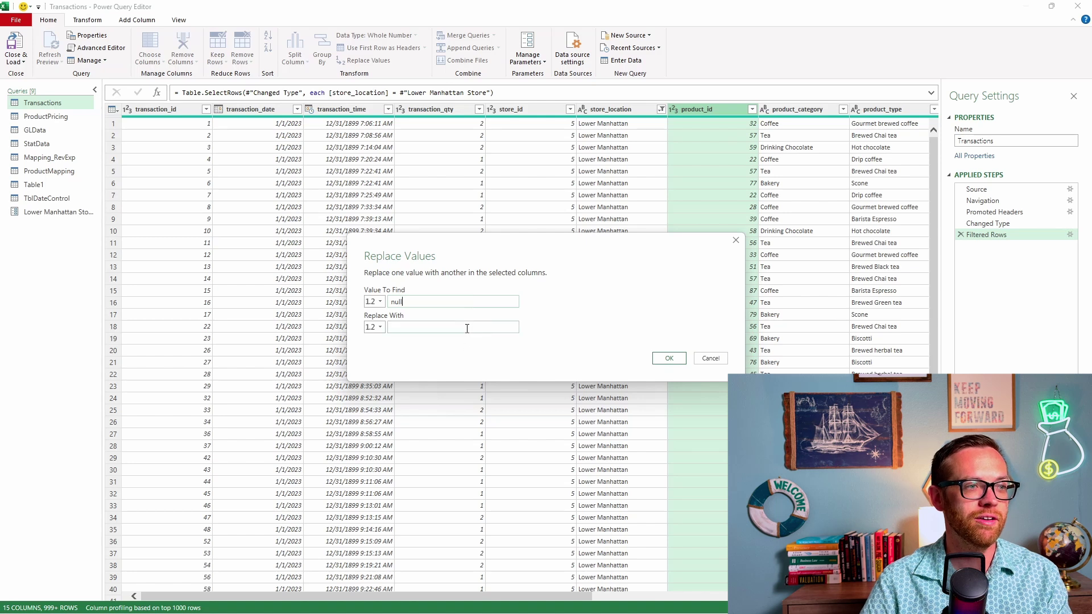
click(467, 328)
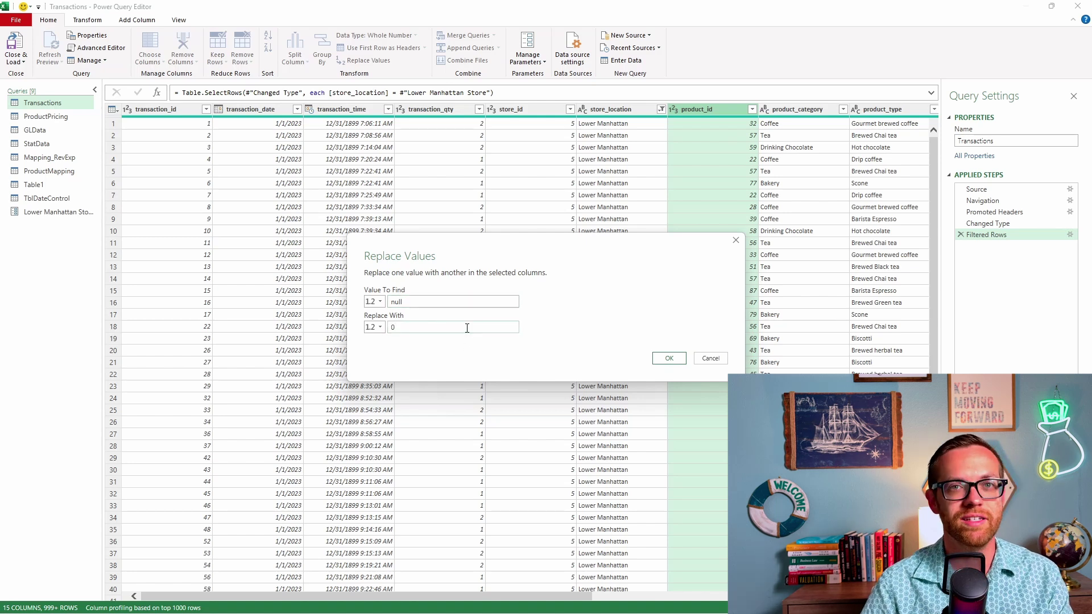
click(677, 362)
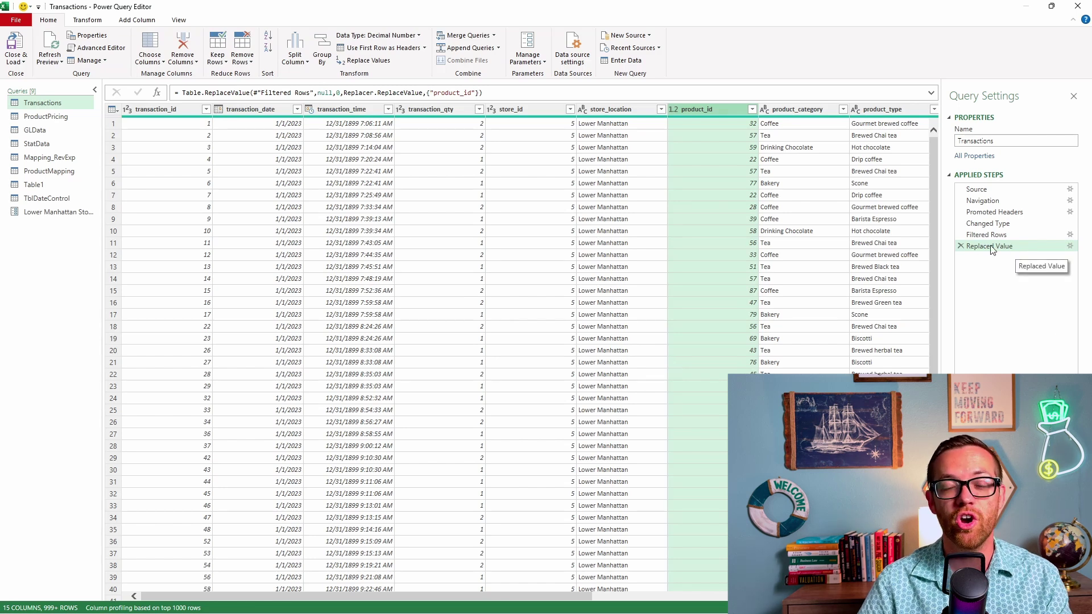
click(960, 246)
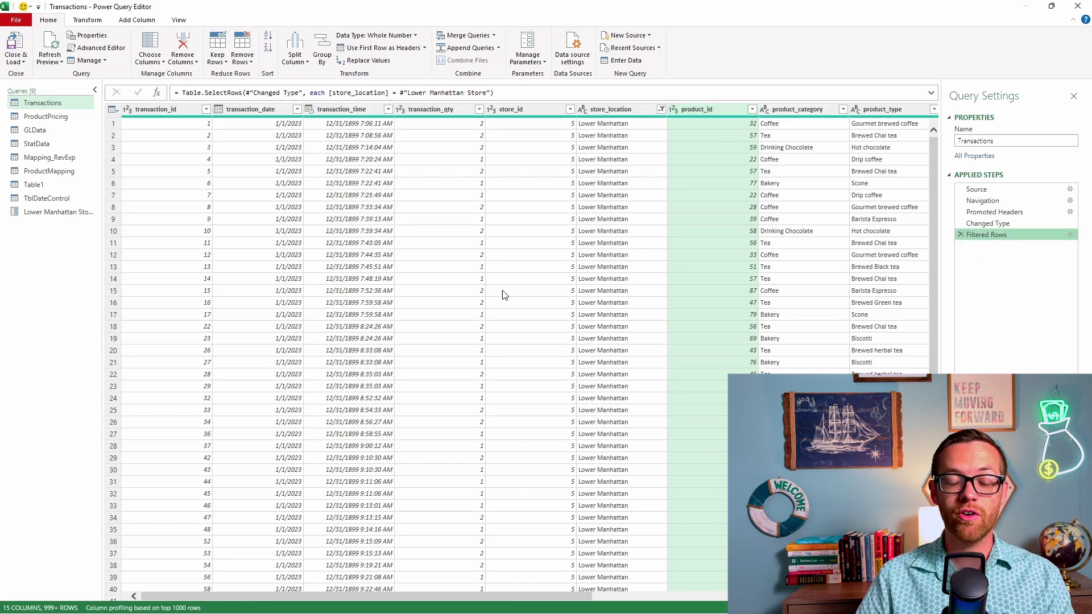
right_click(688, 114)
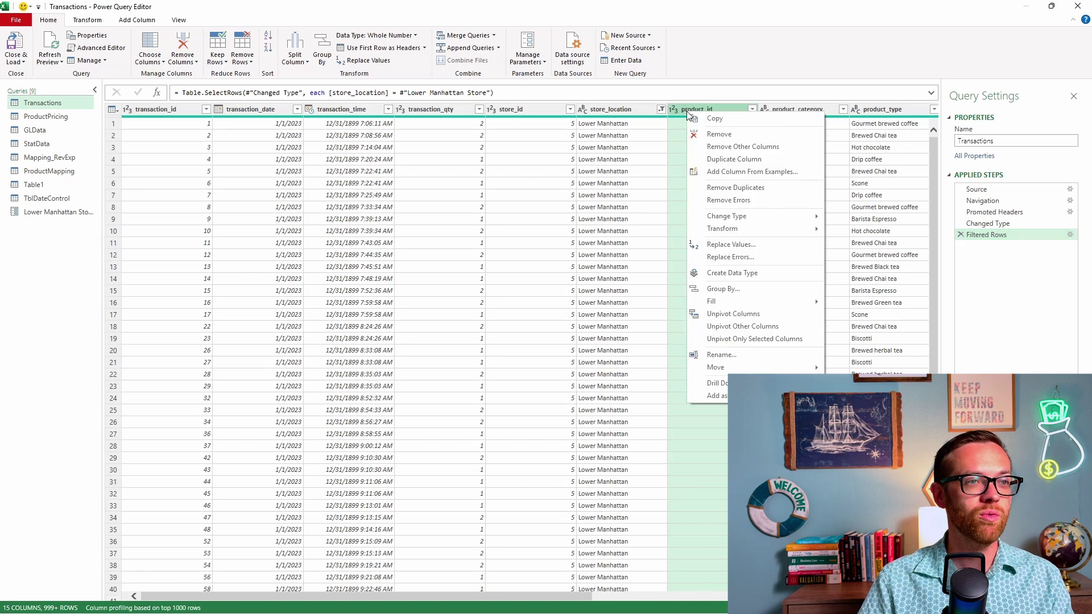
mouse_move(731, 307)
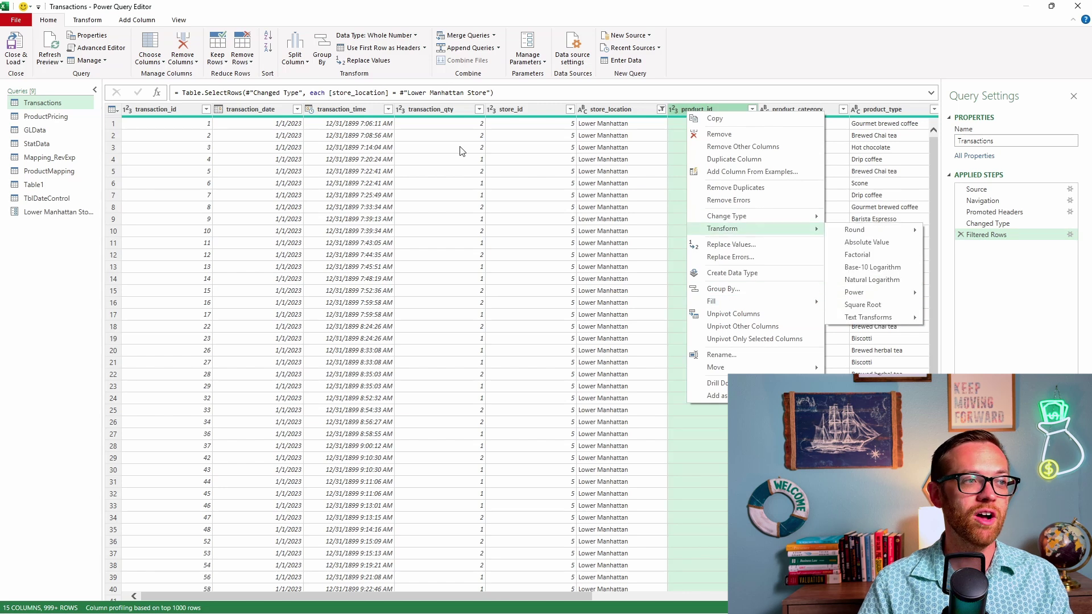
click(257, 112)
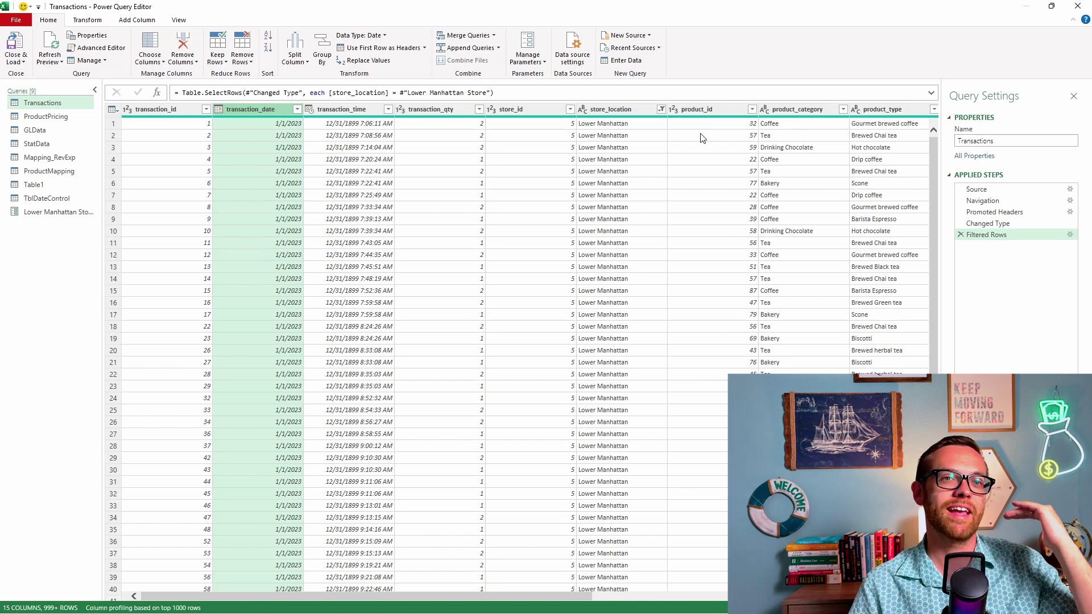
- Fill blank transaction_date values down
right_click(243, 111)
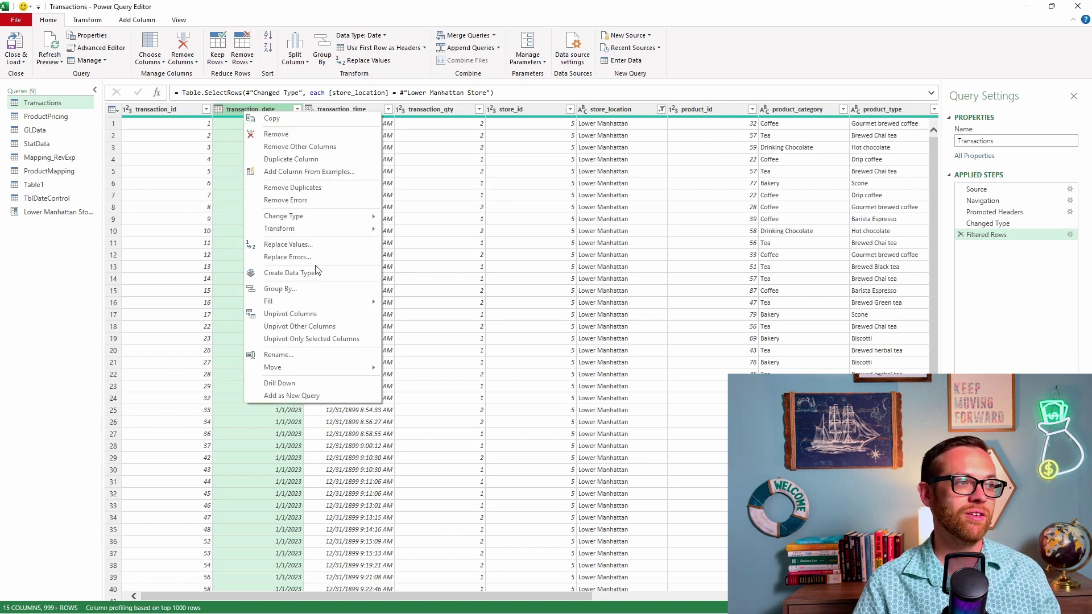
mouse_move(318, 296)
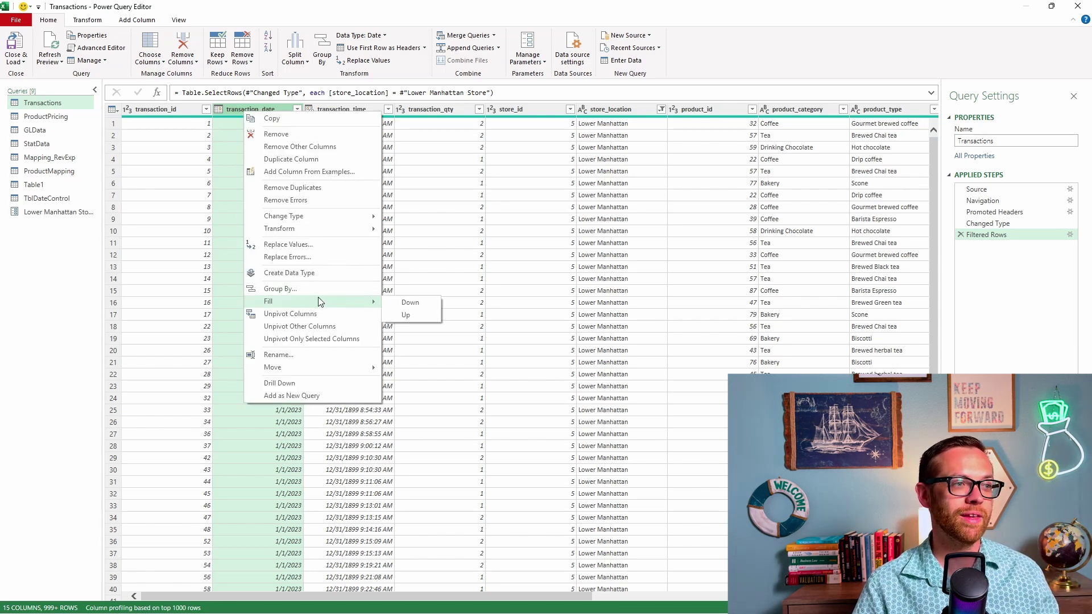
click(407, 303)
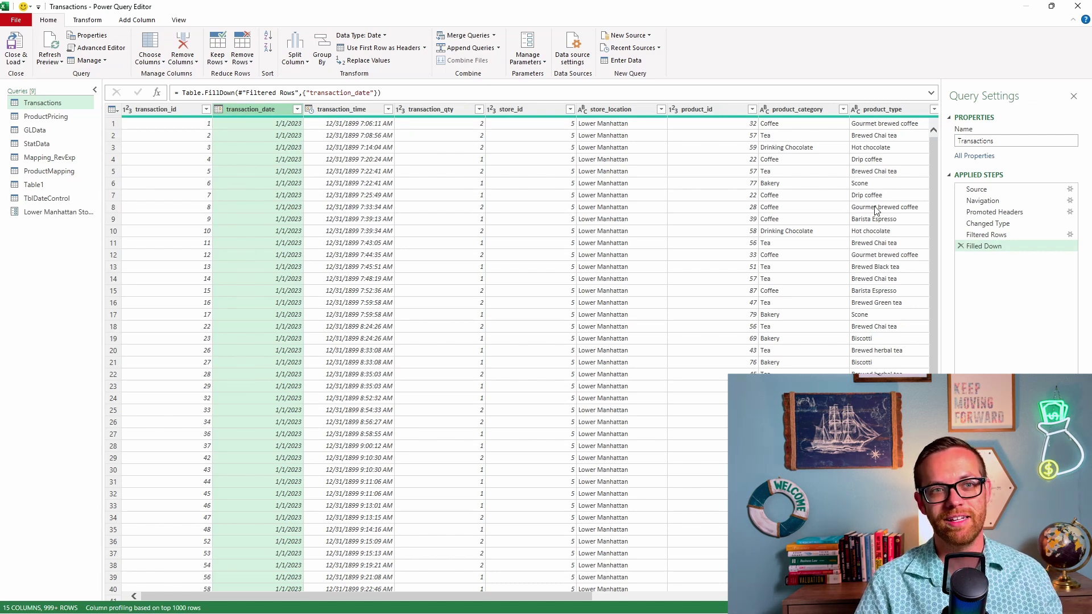
- Fill blank product_category values up
click(785, 111)
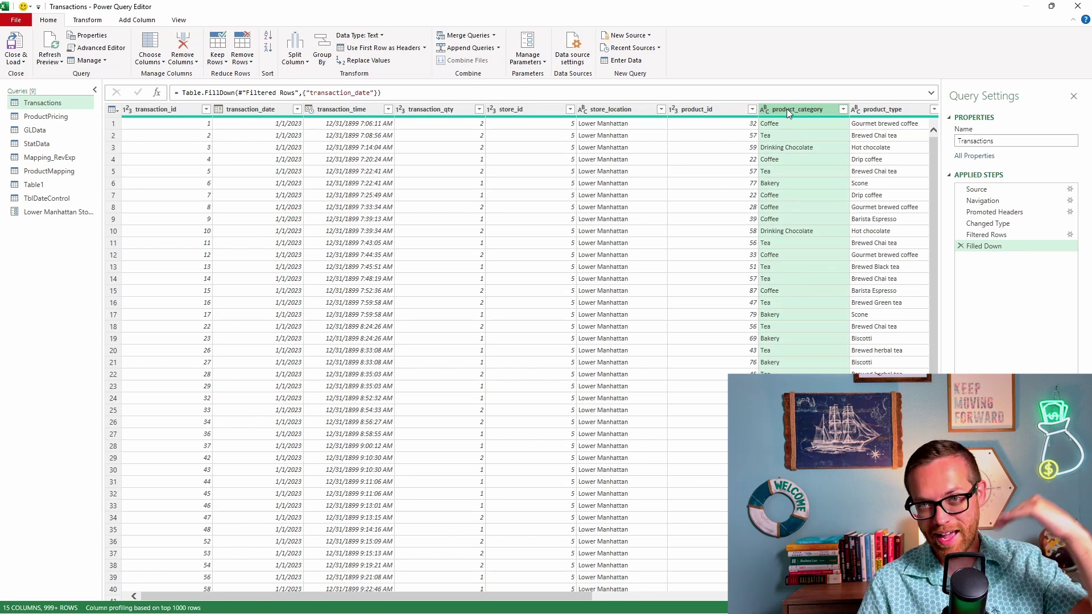
right_click(786, 108)
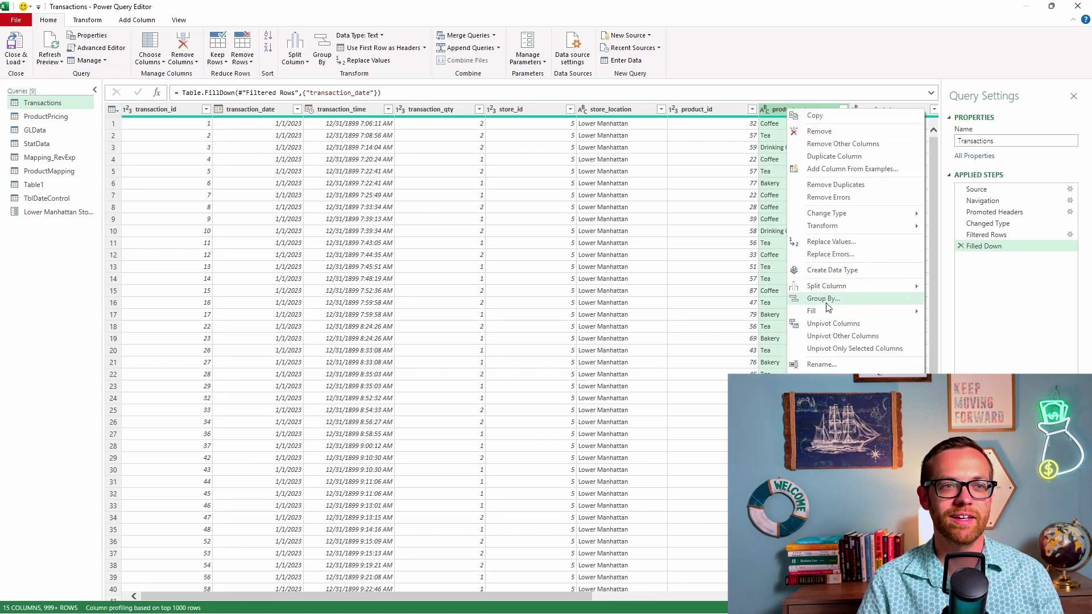
mouse_move(899, 311)
click(948, 325)
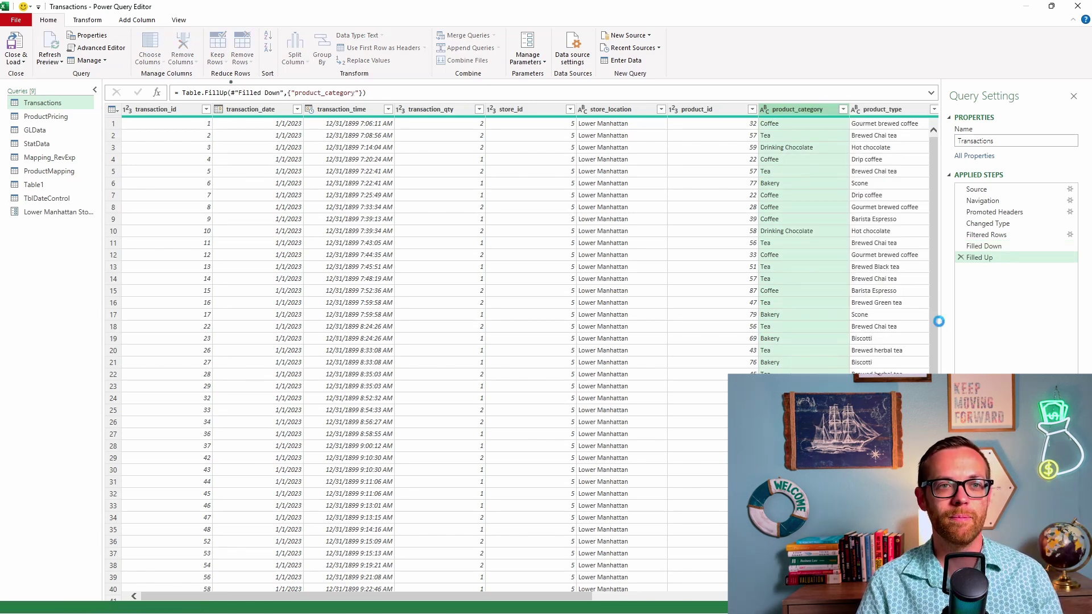